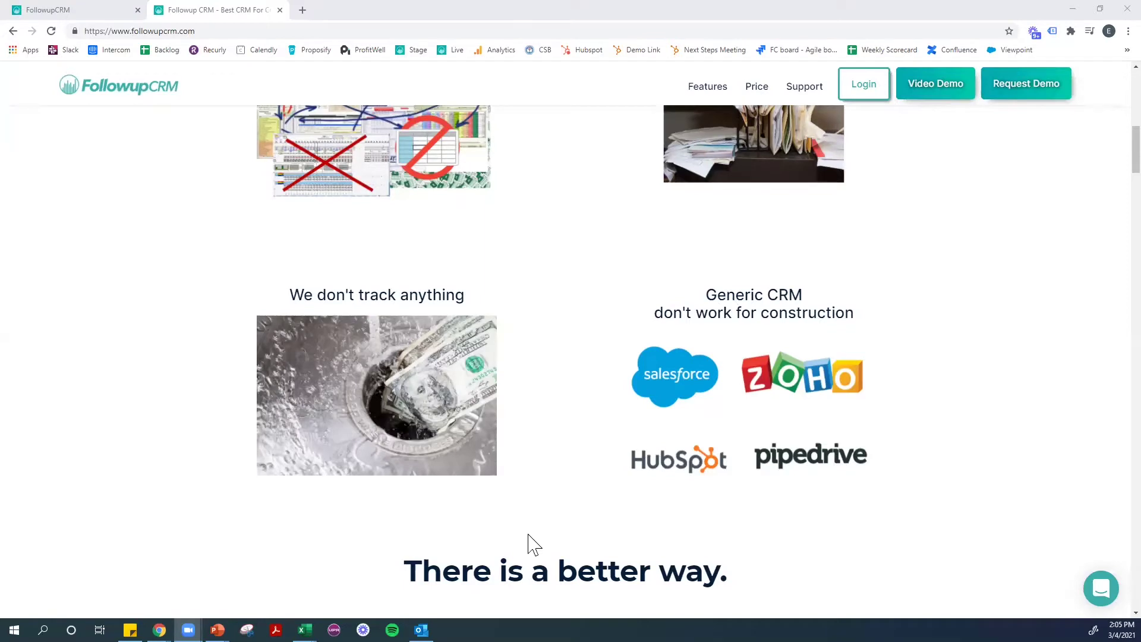
Look through the FollowupCRM marketing page's construction CRM video and features sections
scroll(534, 523, "down", 5)
scroll(541, 498, "down", 4)
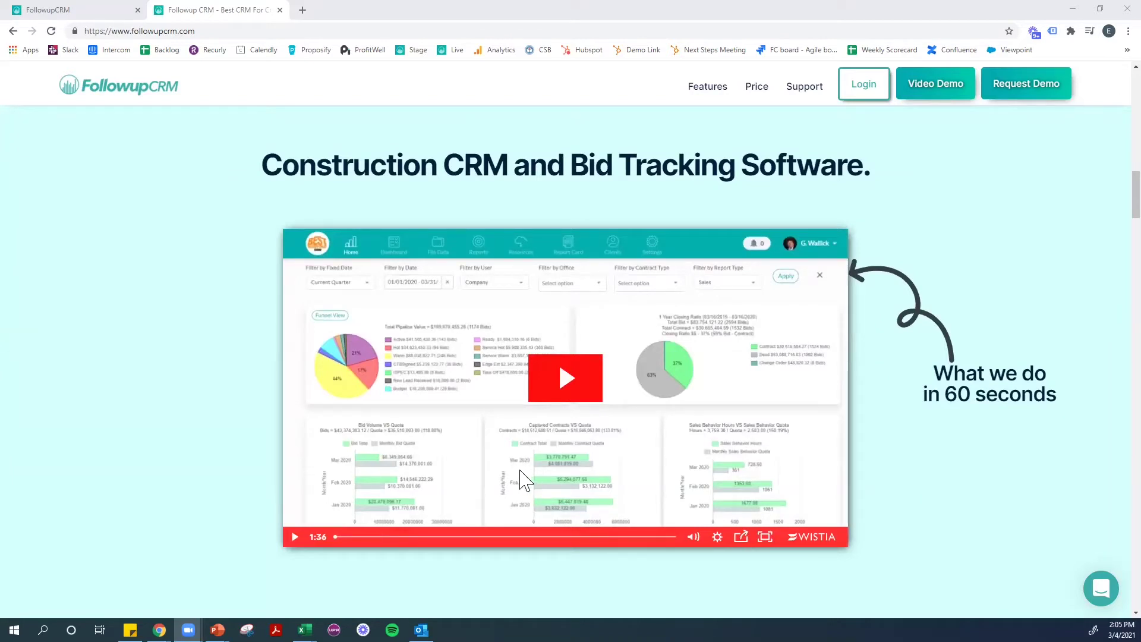
scroll(521, 473, "down", 3)
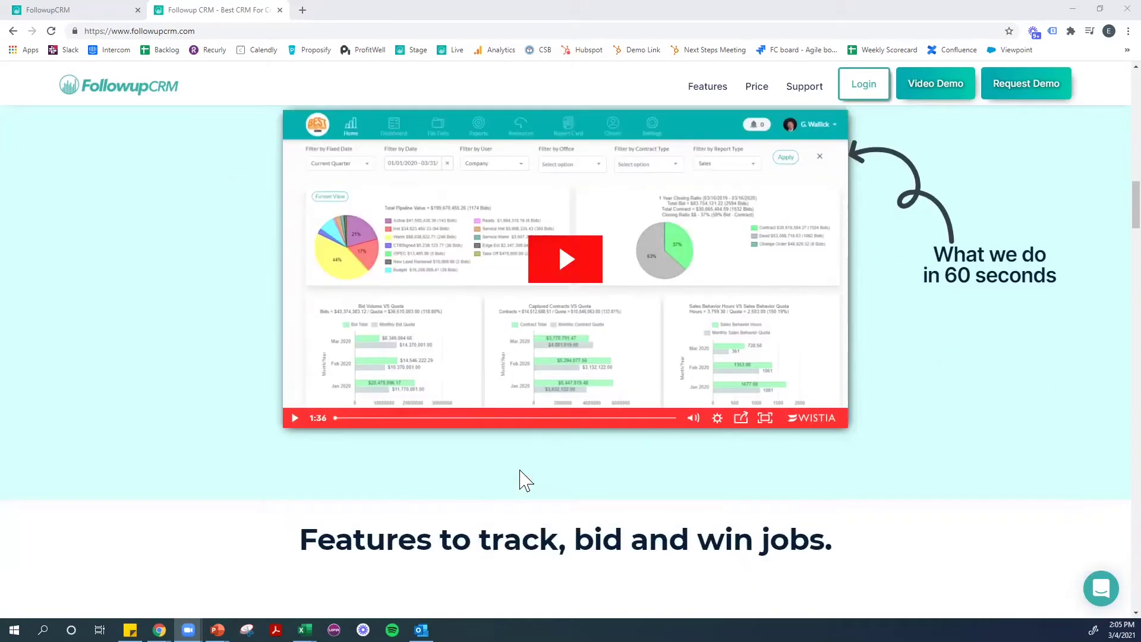
scroll(521, 479, "down", 1)
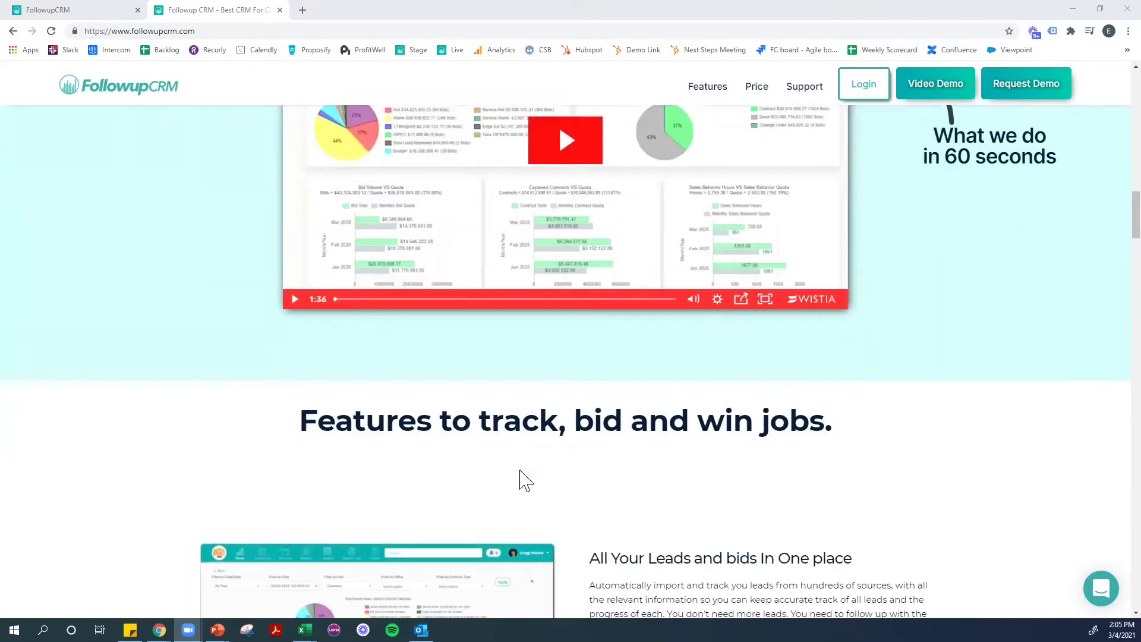
scroll(521, 479, "up", 7)
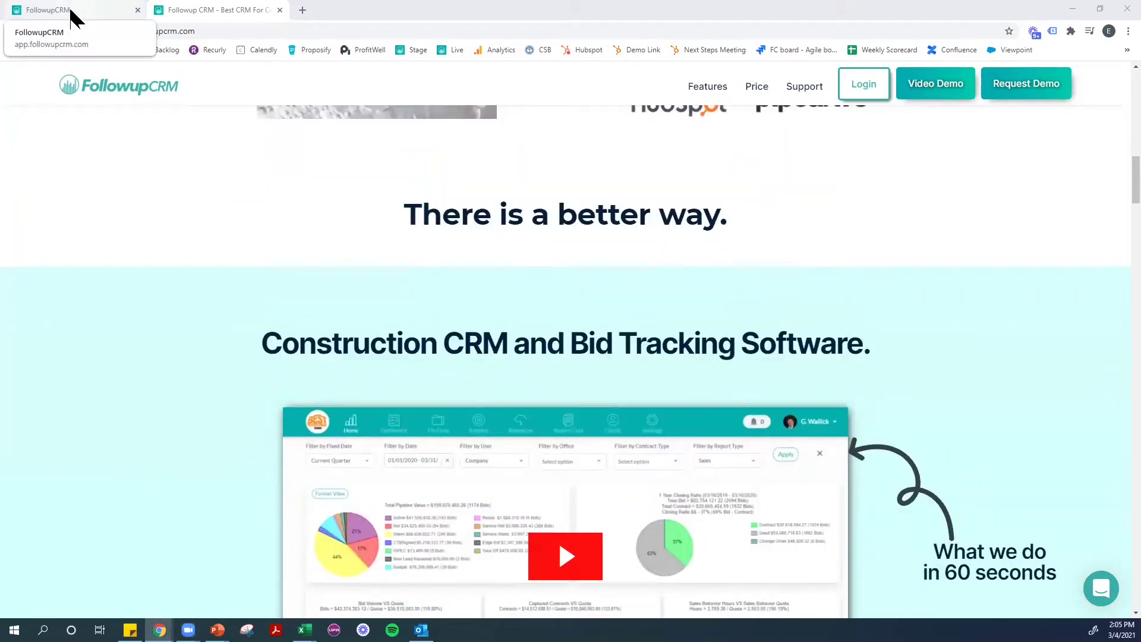
Switch to the FollowupCRM app, view the CTBSigned bids behind the pipeline chart, and return to the home charts
left_click(70, 11)
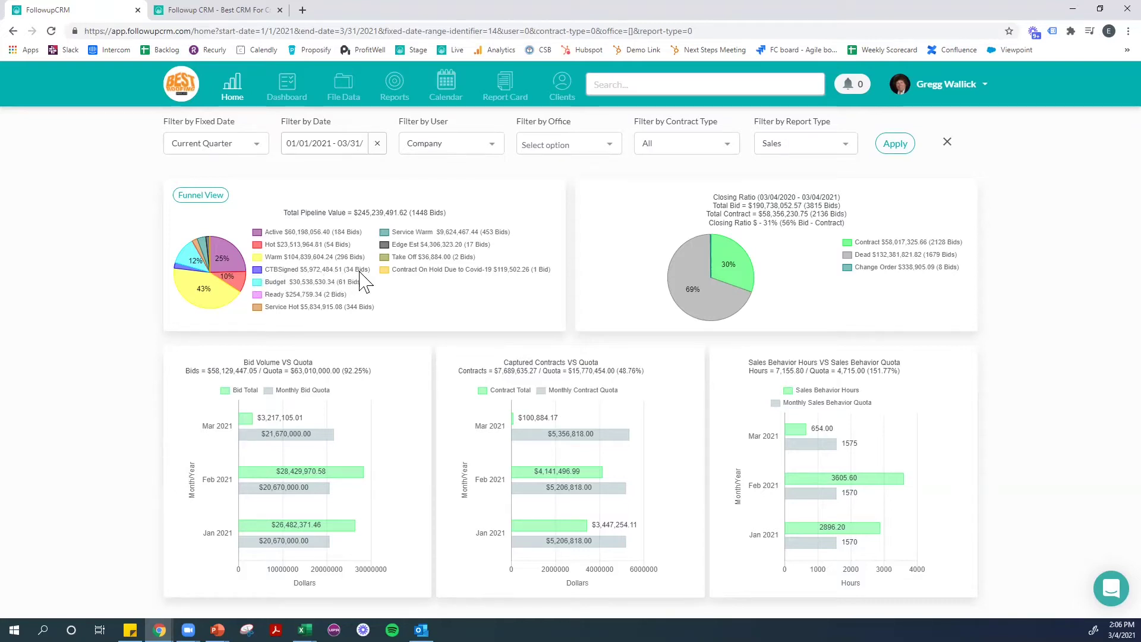
left_click(295, 230)
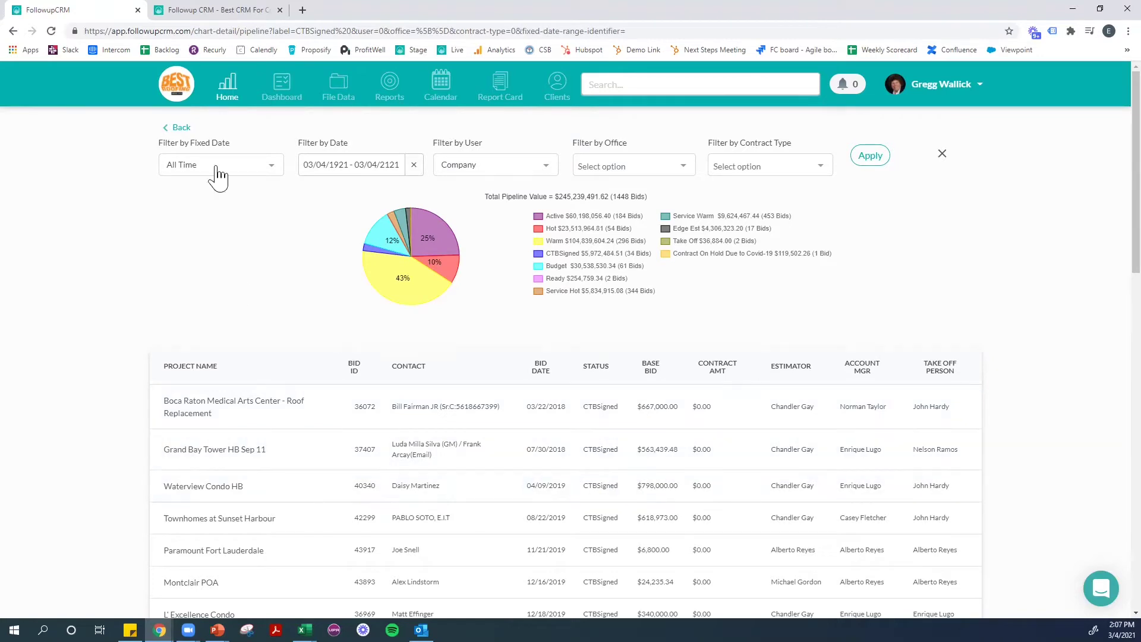
left_click(226, 94)
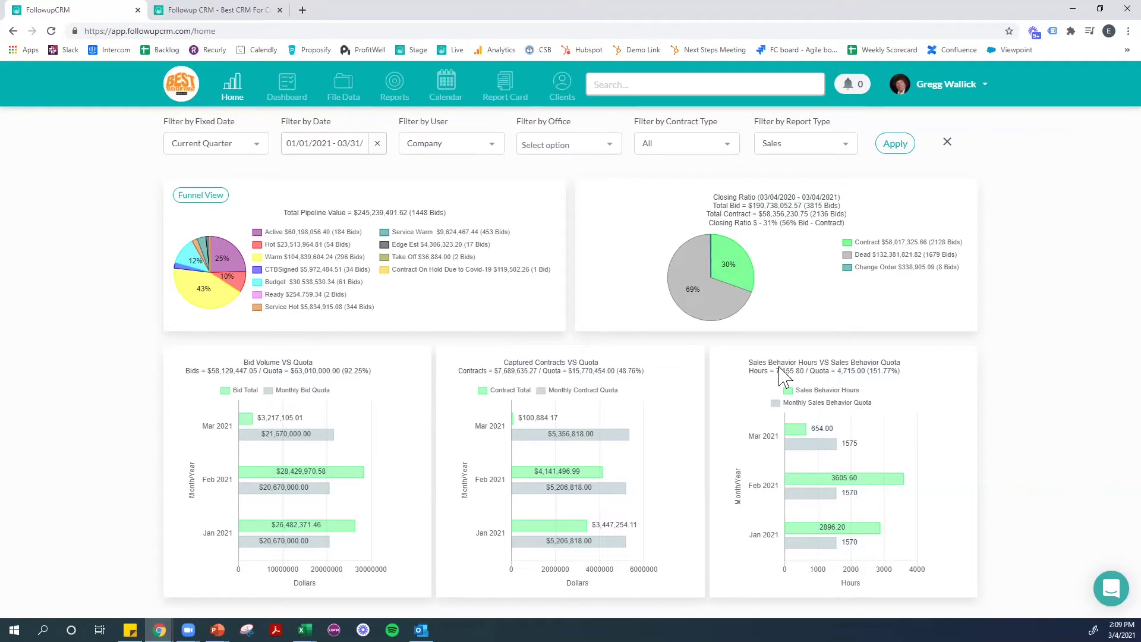
Filter the current-quarter home charts by the individual salesperson whose first name starts with "cas"
left_click(443, 144)
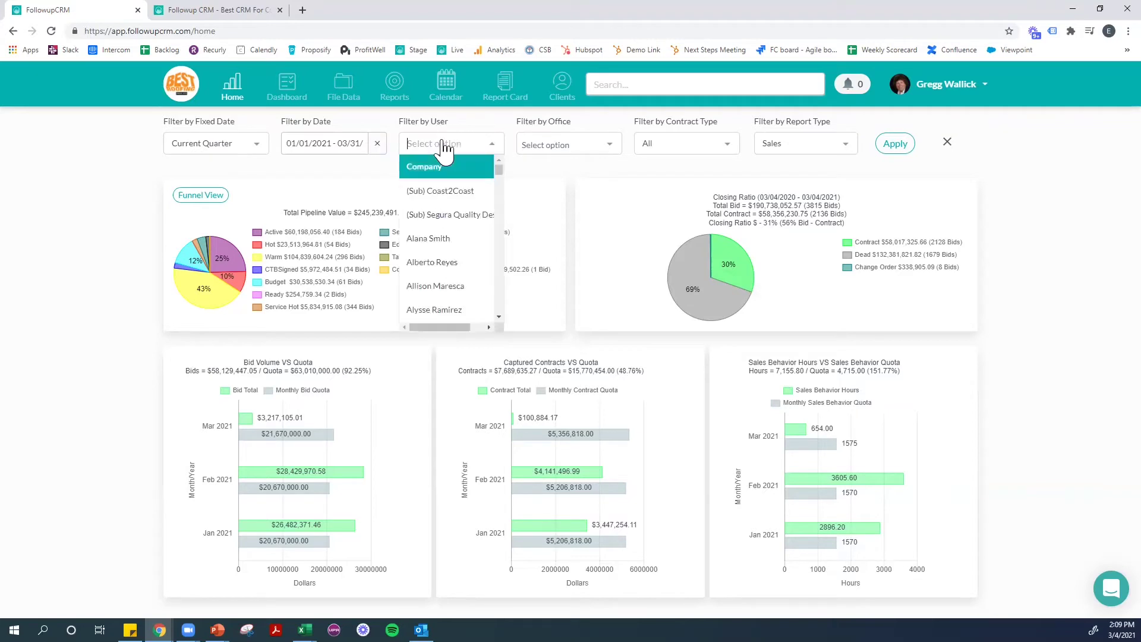
type("cas")
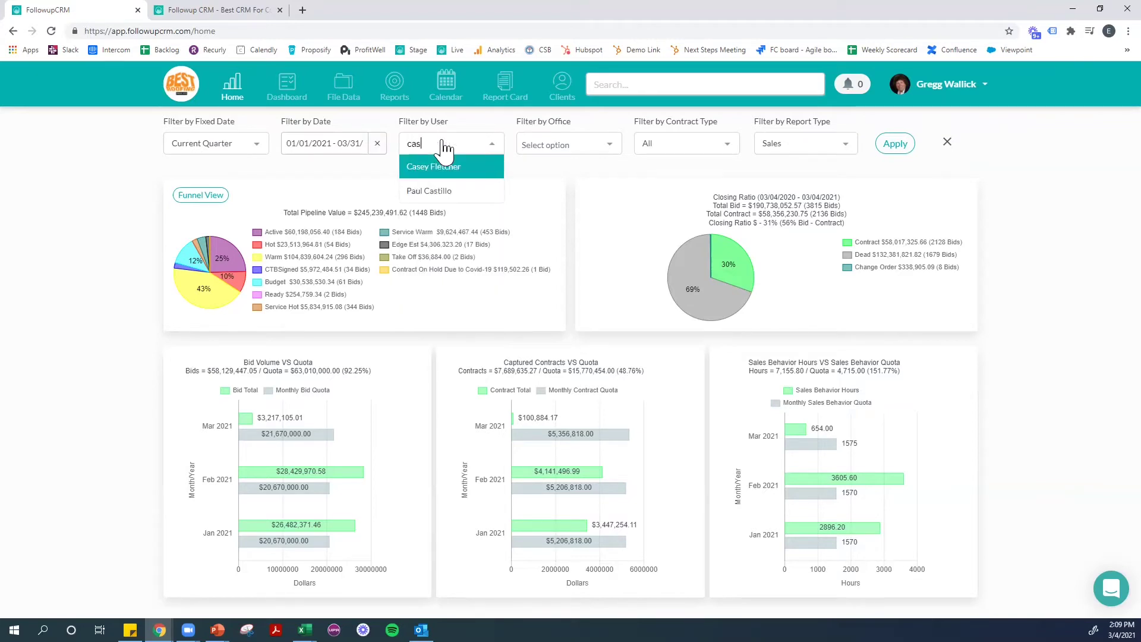
left_click(440, 169)
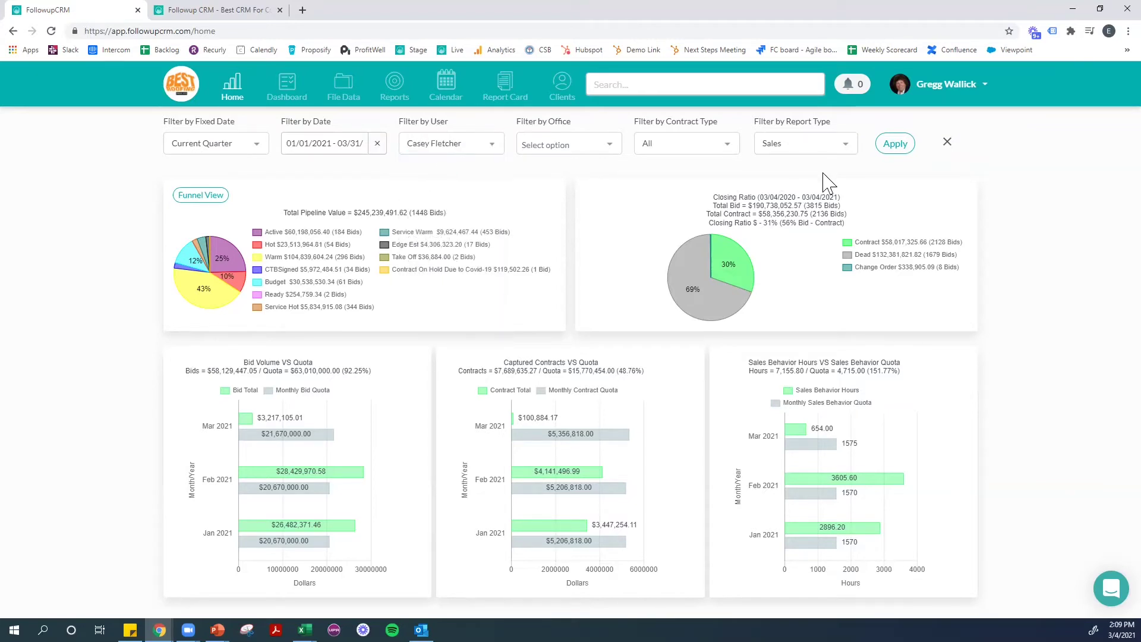
left_click(889, 148)
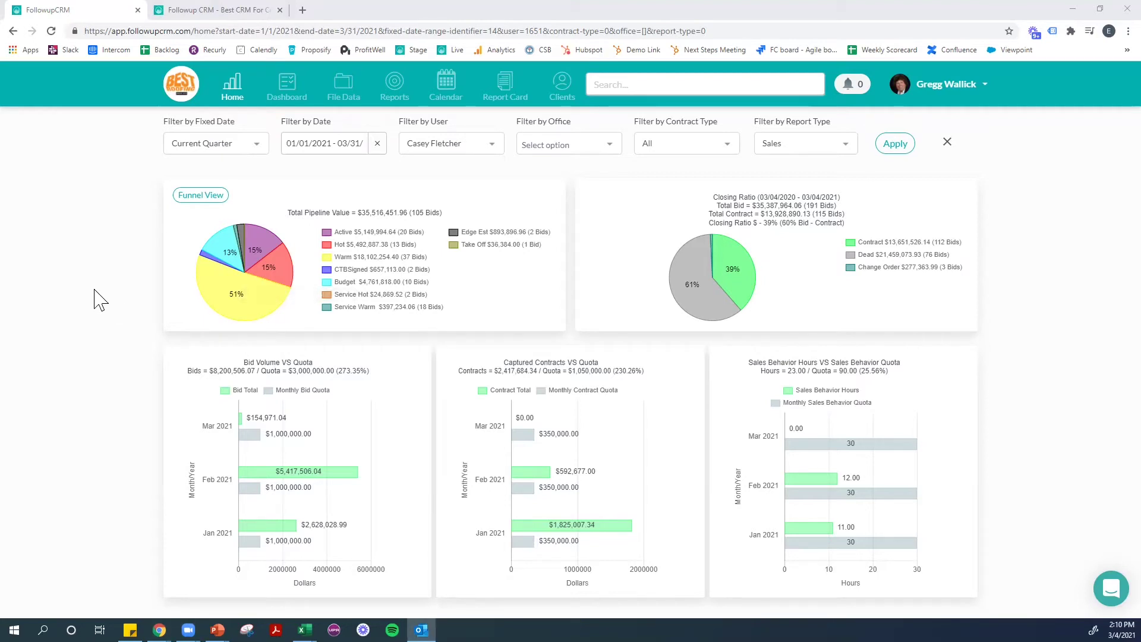
Open the Nassau Square Shopping Center project from the file data list and view its Lead From options
left_click(343, 95)
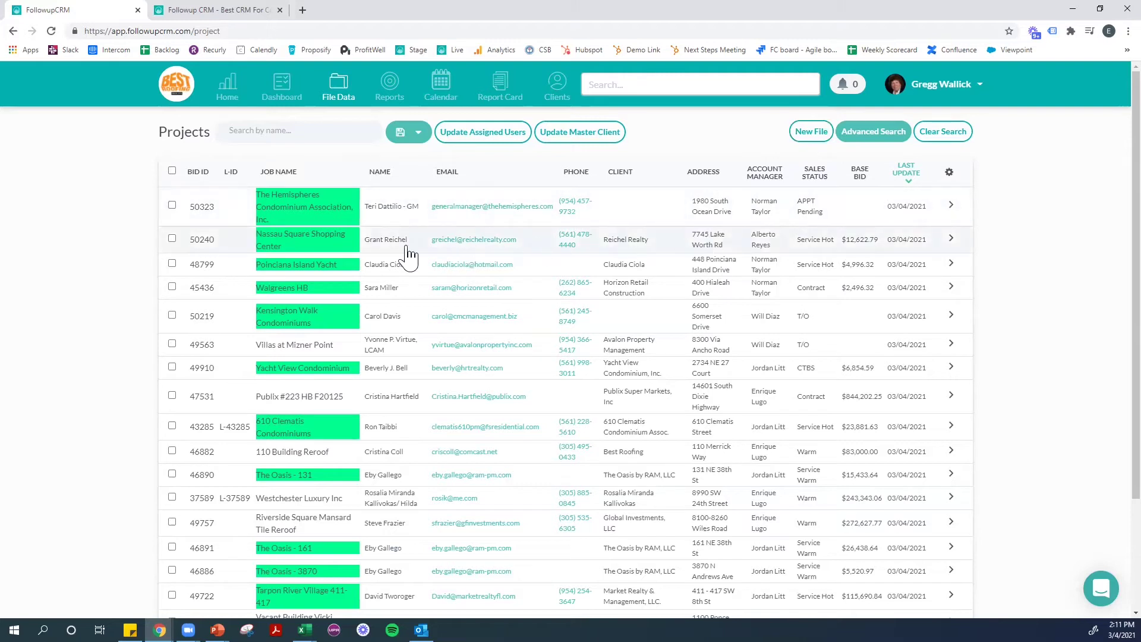
left_click(383, 252)
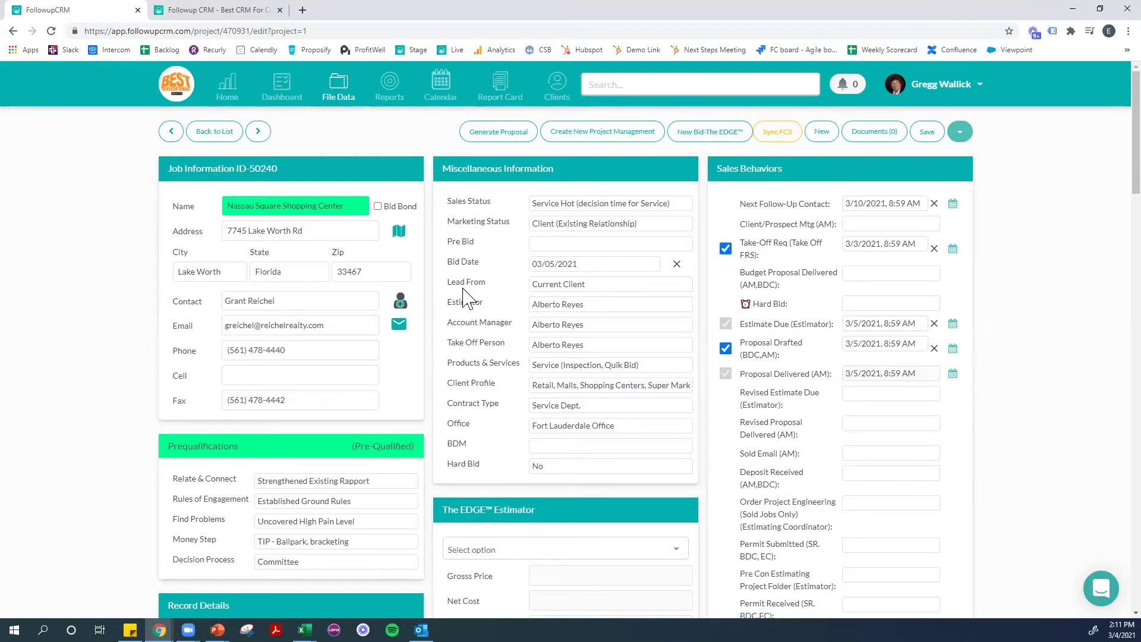
left_click(545, 291)
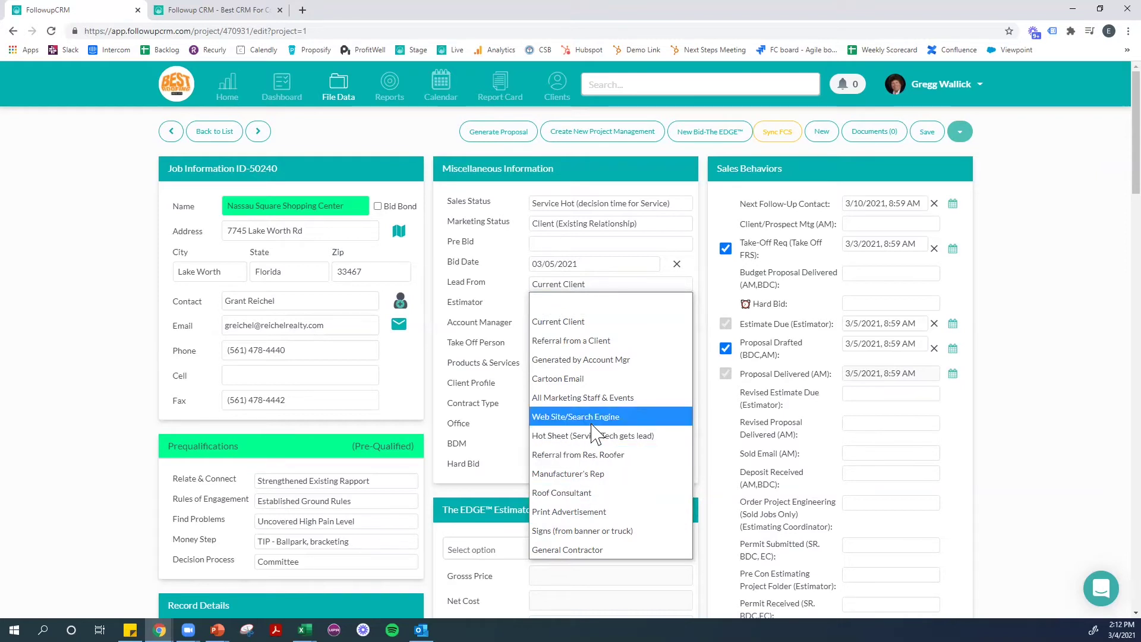
left_click(493, 331)
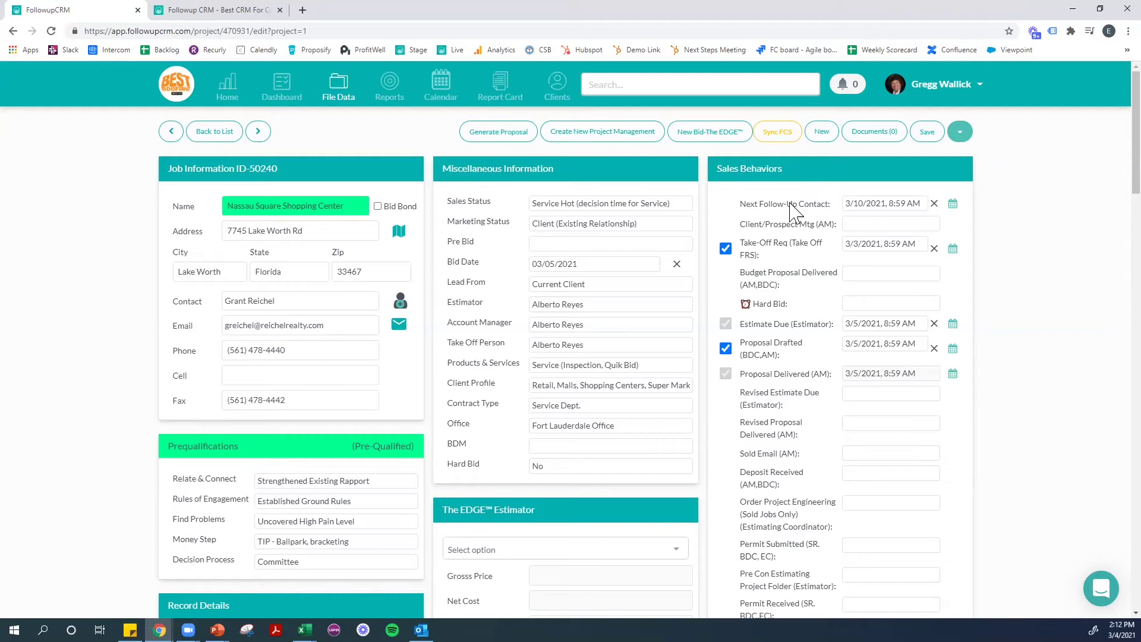
Examine the project's next follow-up and contact fields, and view the Client/Prospect Mtg date picker without setting a date
left_click_drag(755, 205, 832, 213)
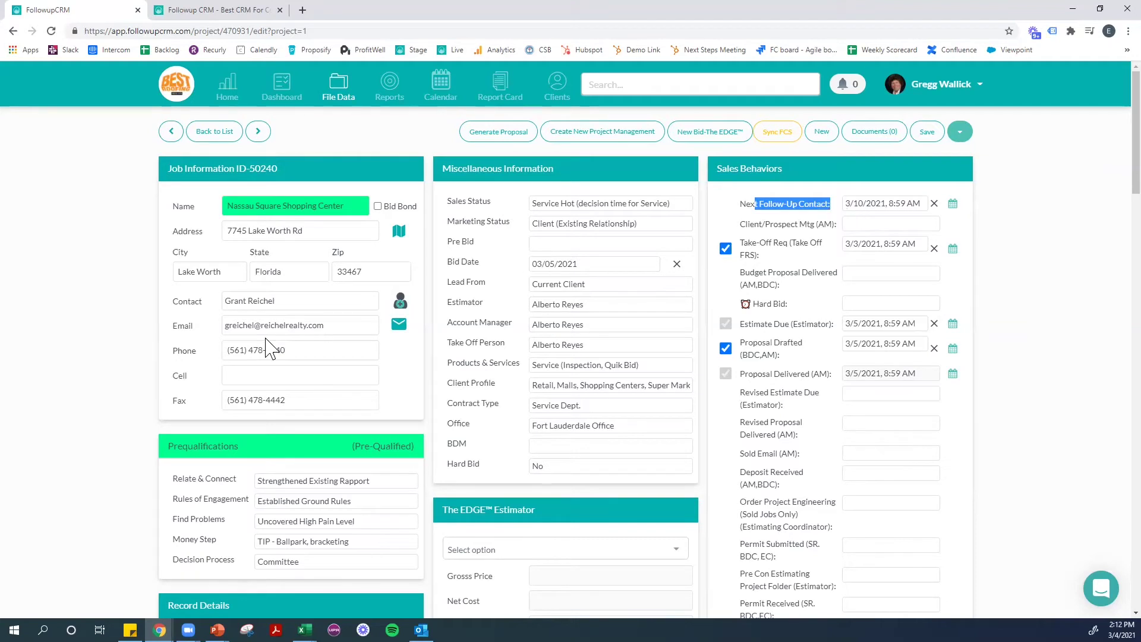
double_click(236, 301)
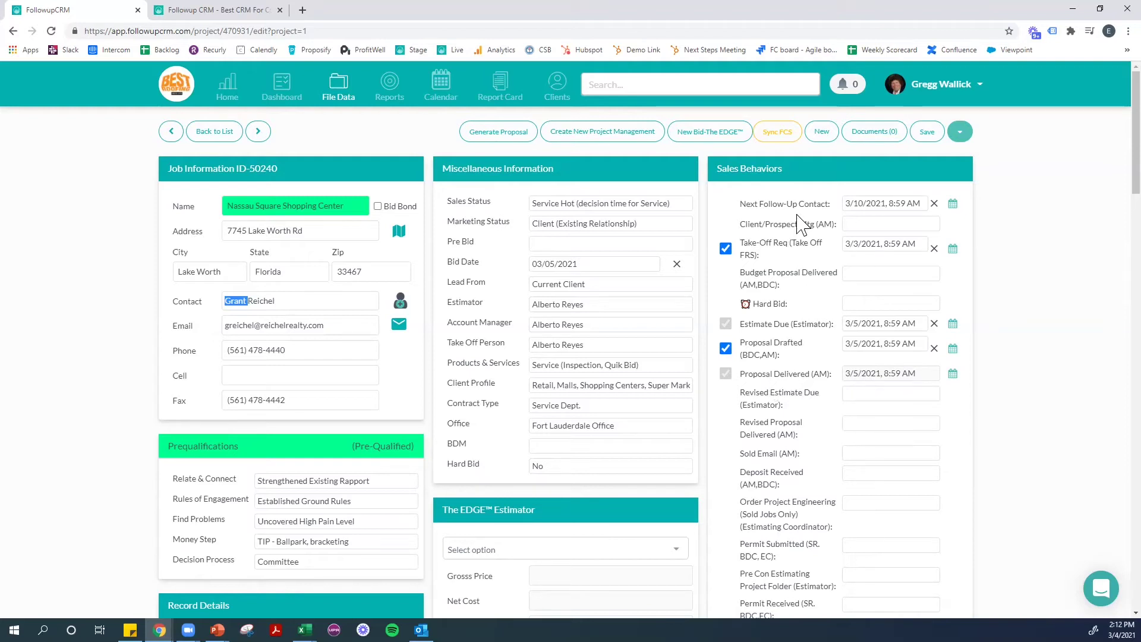
left_click(882, 227)
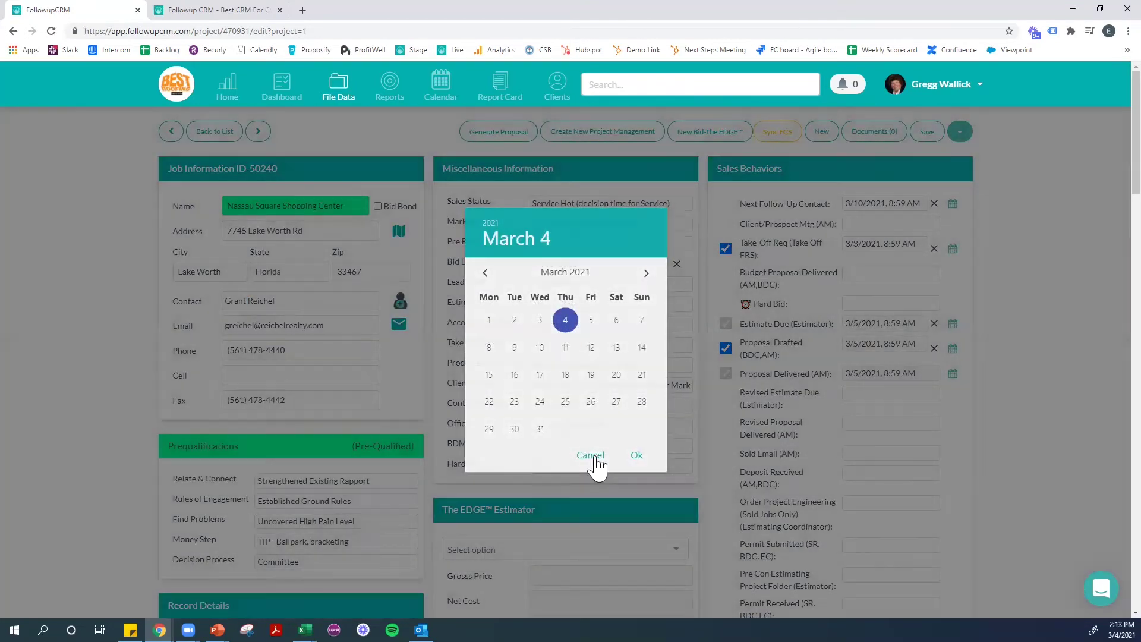
left_click(593, 458)
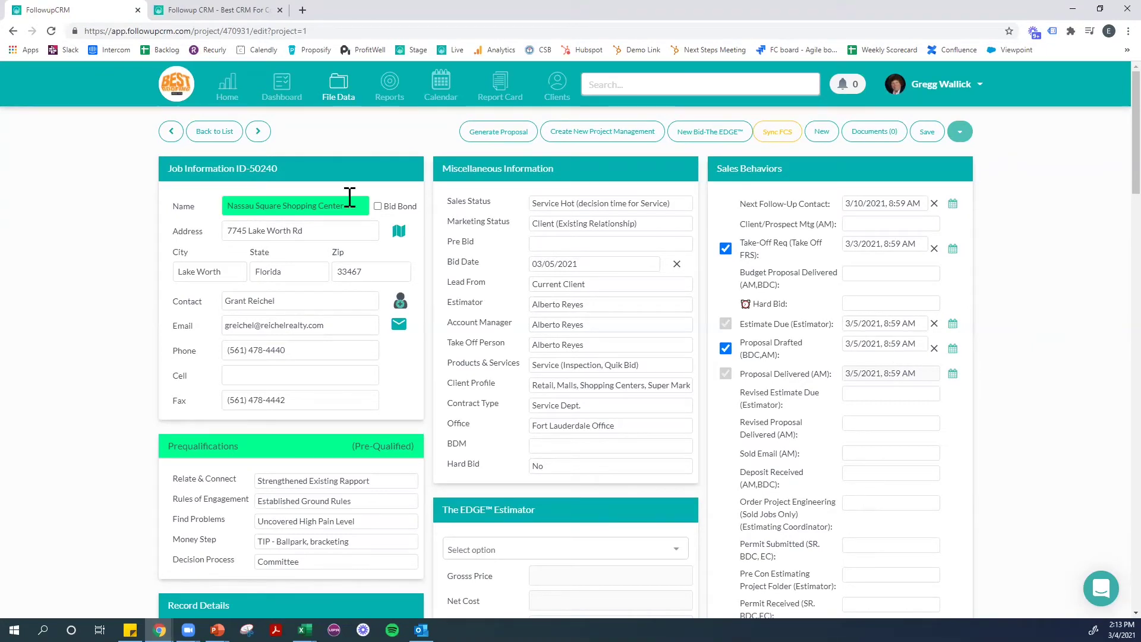
Show the dashboard's Sales Behaviors view filtered by the salesperson whose first name starts with "cas"
left_click(287, 102)
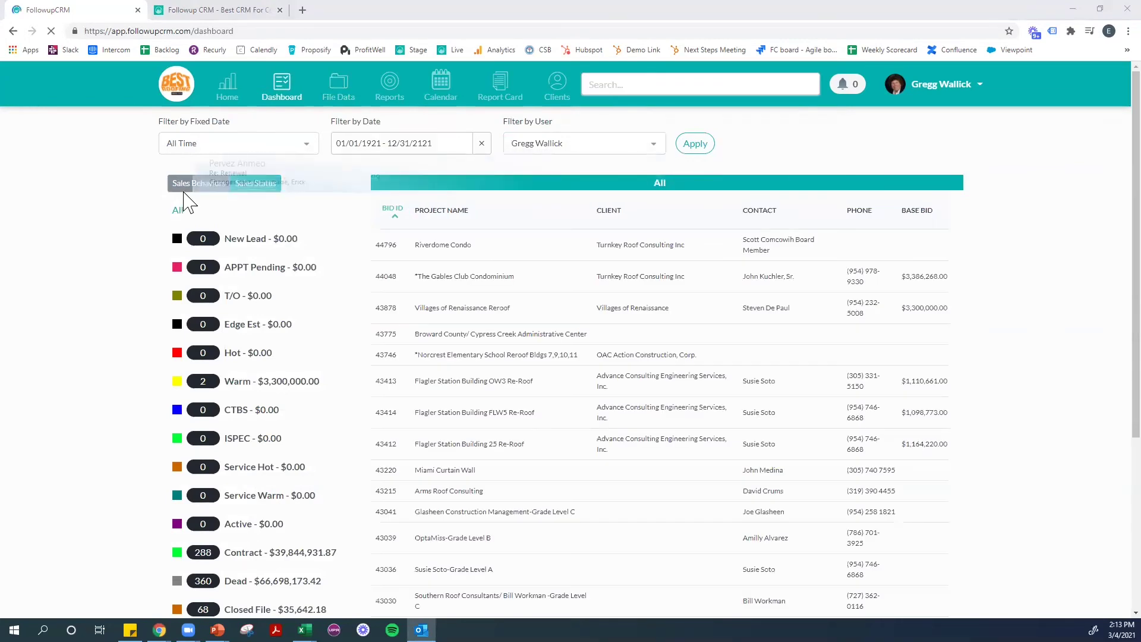
left_click(183, 189)
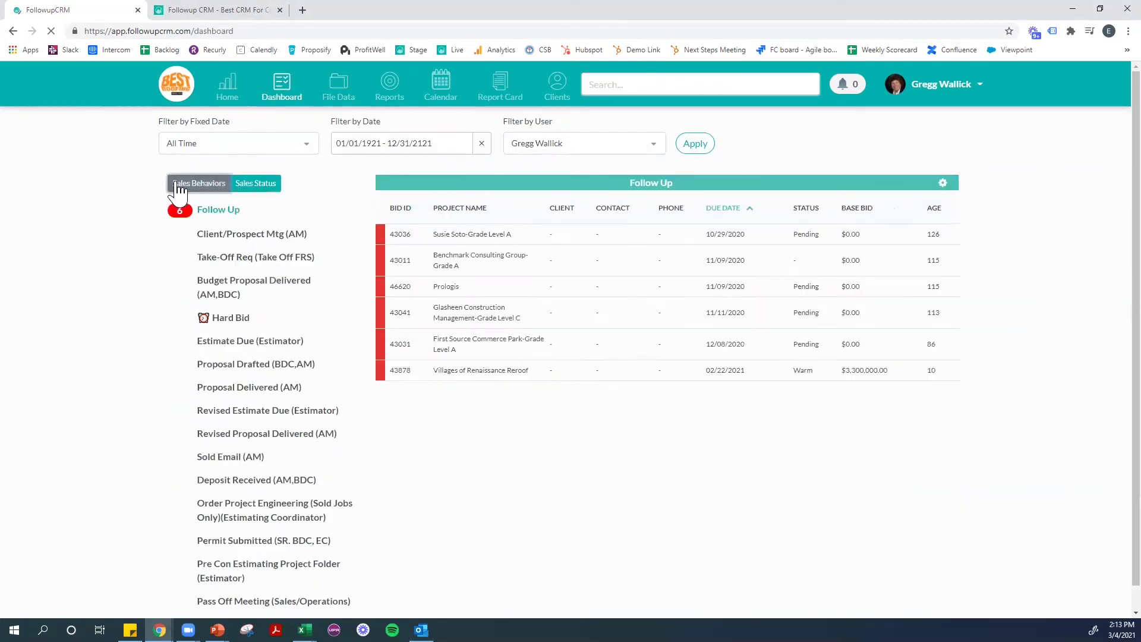
left_click(601, 142)
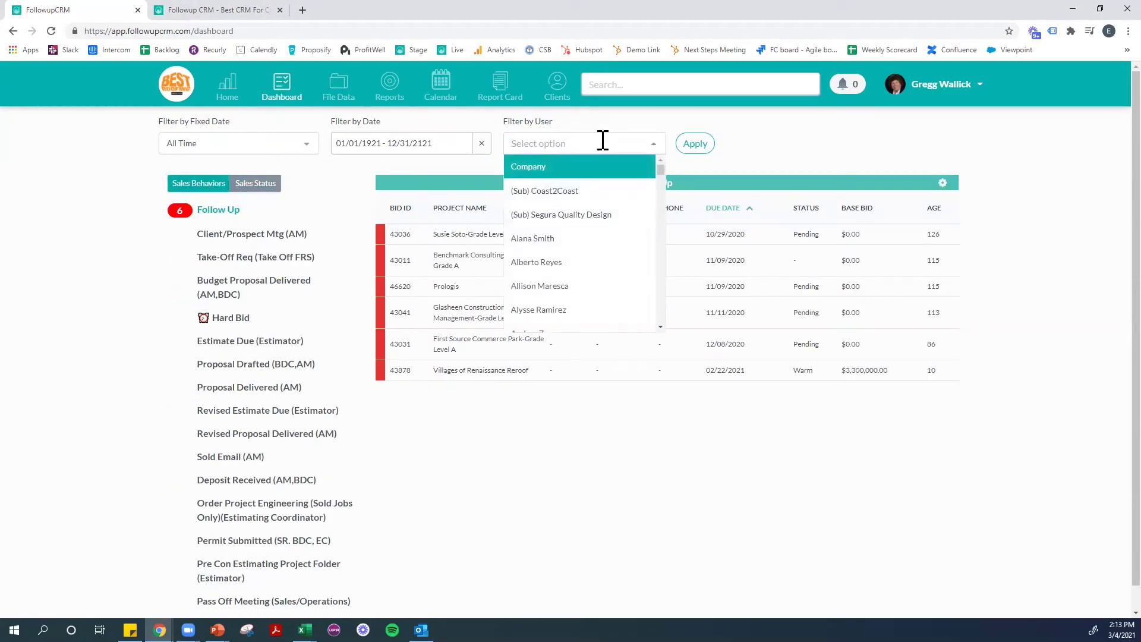
type("cas")
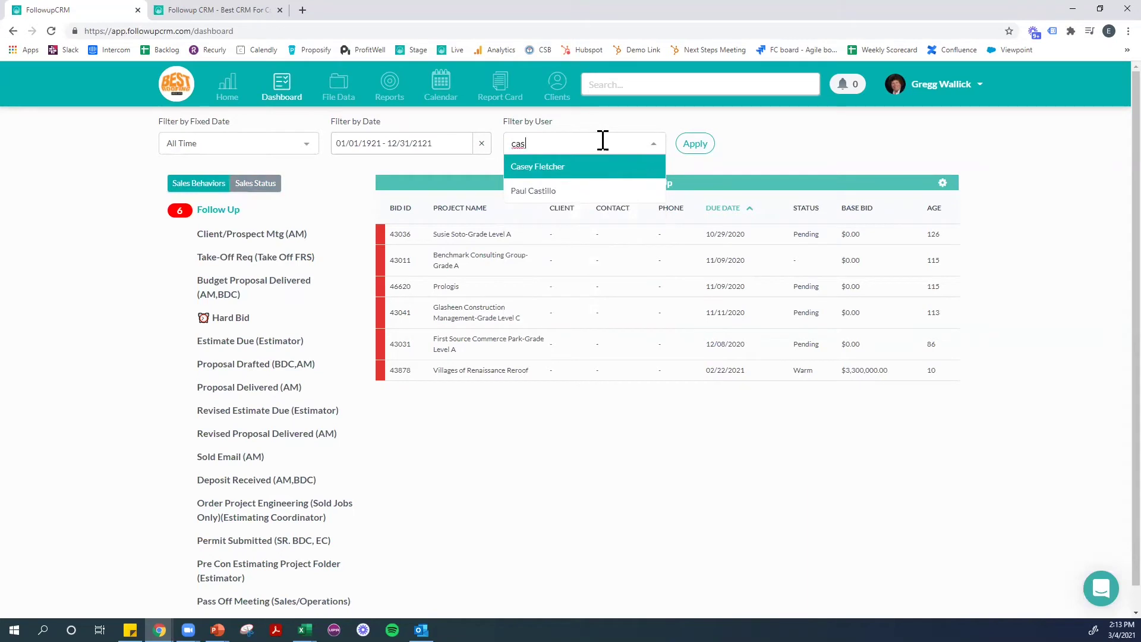
left_click(575, 169)
left_click(701, 144)
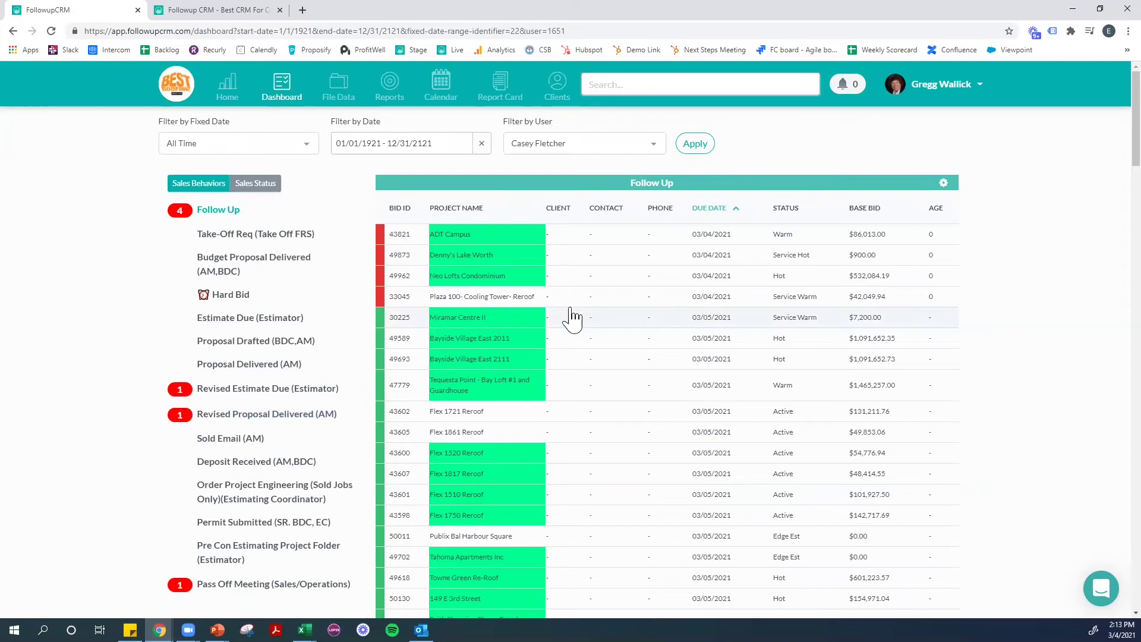
Open the ADT Campus project from the Follow Up list, start an email to its contact, and minimize the unsent message
left_click(458, 241)
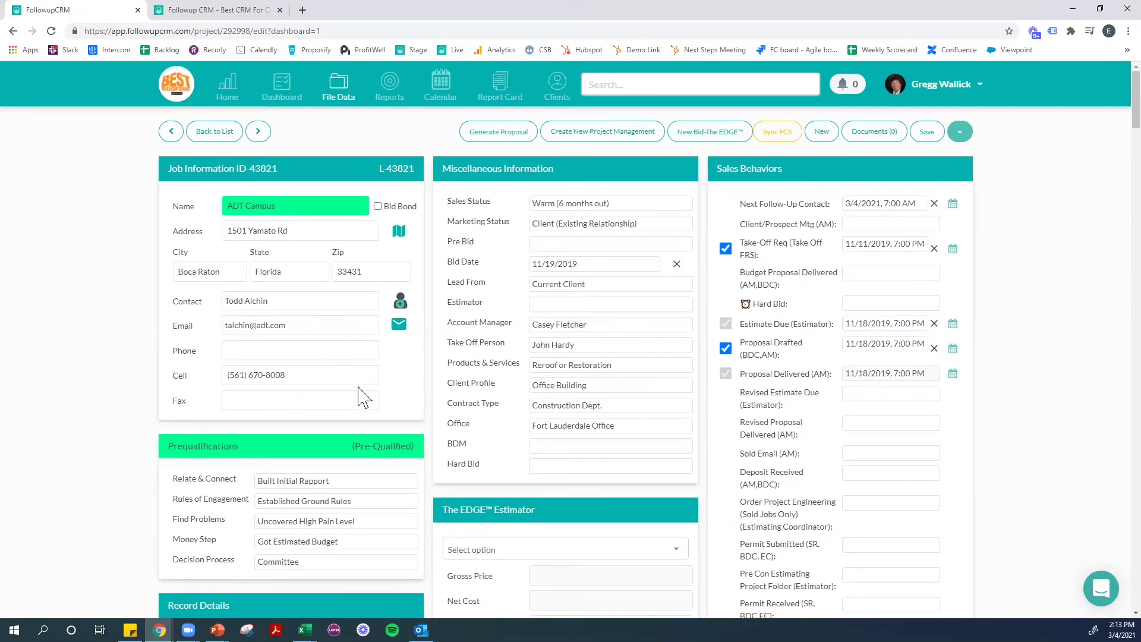
left_click(398, 326)
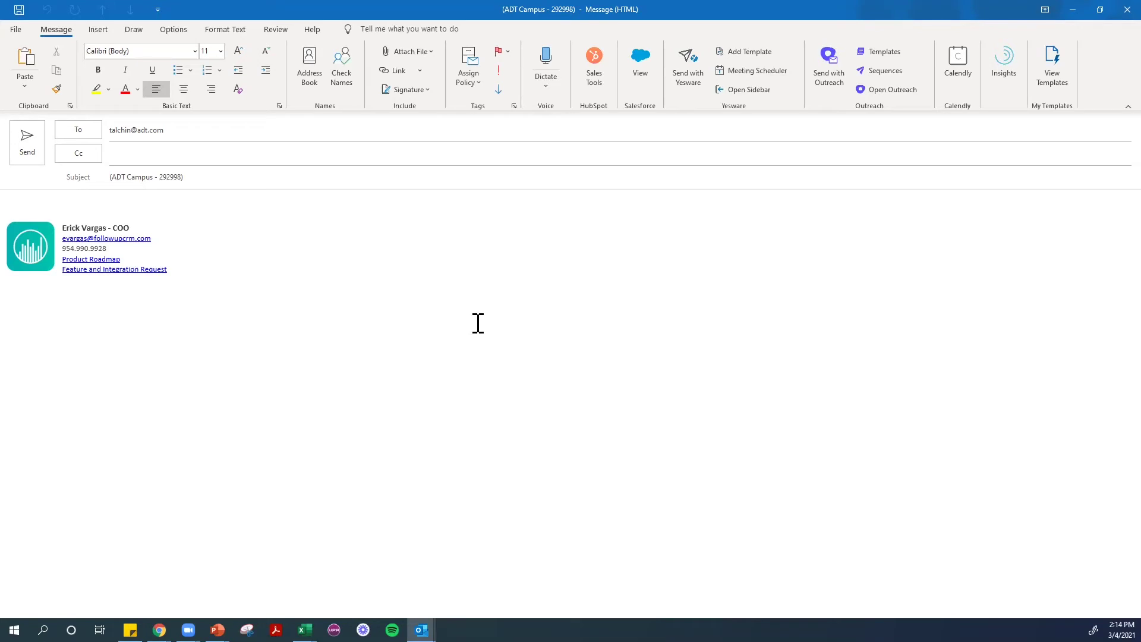
left_click(1073, 11)
Read through the ADT Campus project comments and view the blank General Comment form without saving a comment
scroll(285, 376, "down", 11)
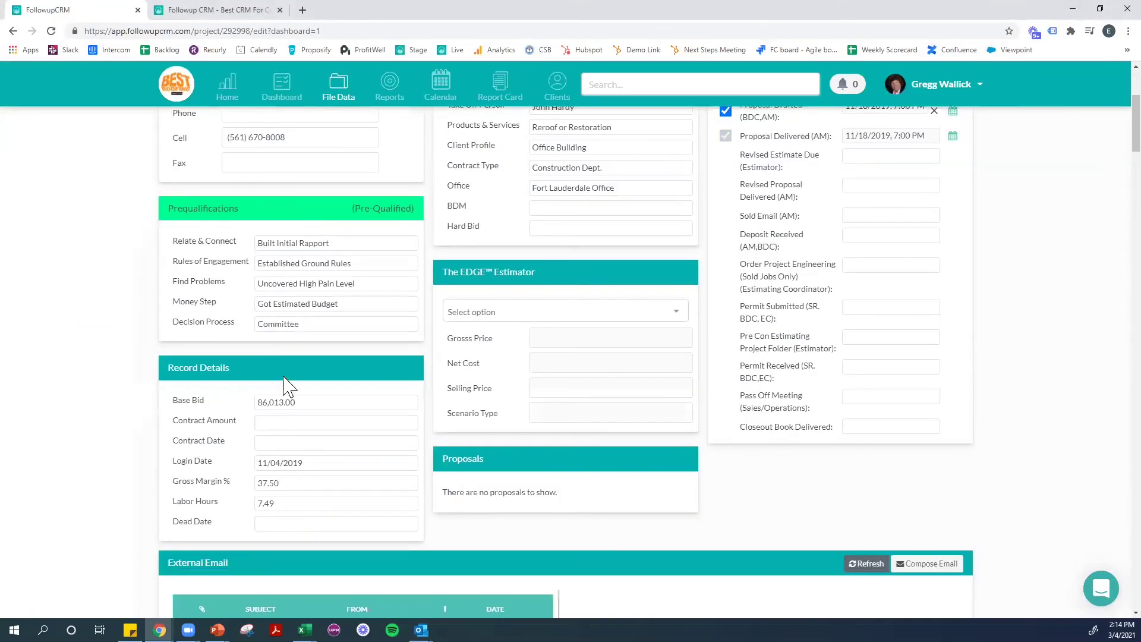
scroll(286, 387, "down", 4)
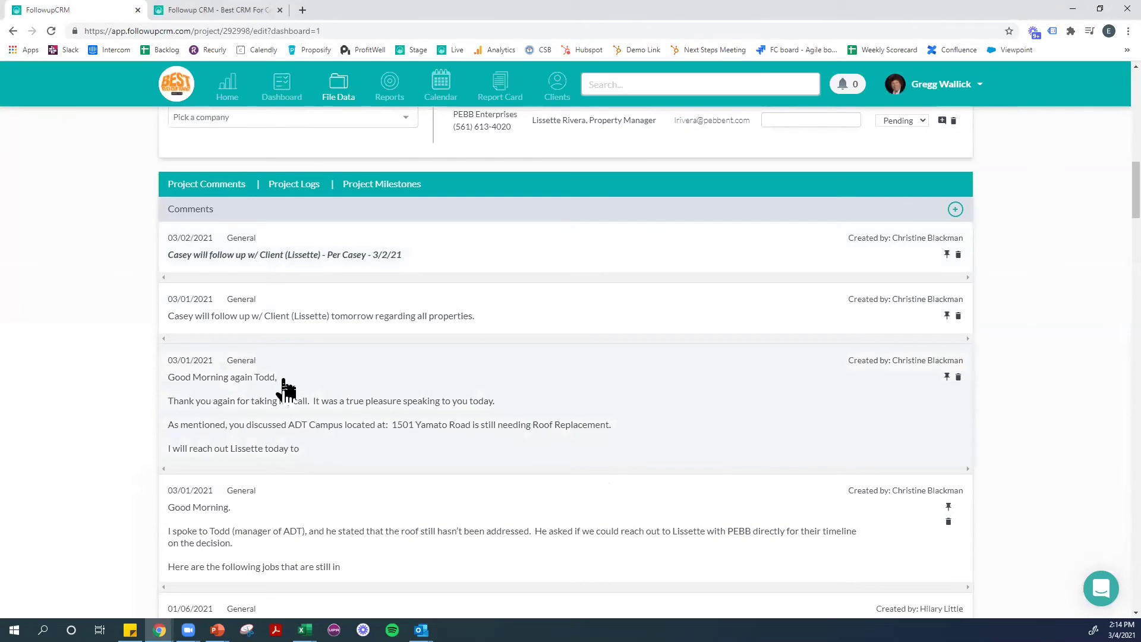
scroll(228, 455, "down", 1)
scroll(229, 454, "down", 4)
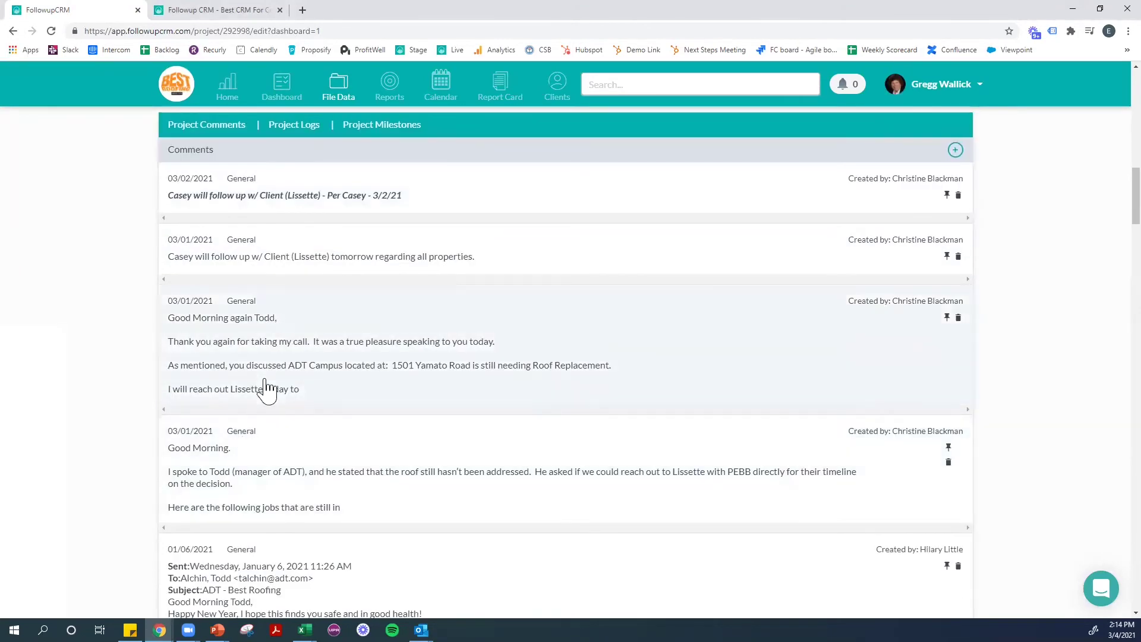
scroll(266, 389, "down", 3)
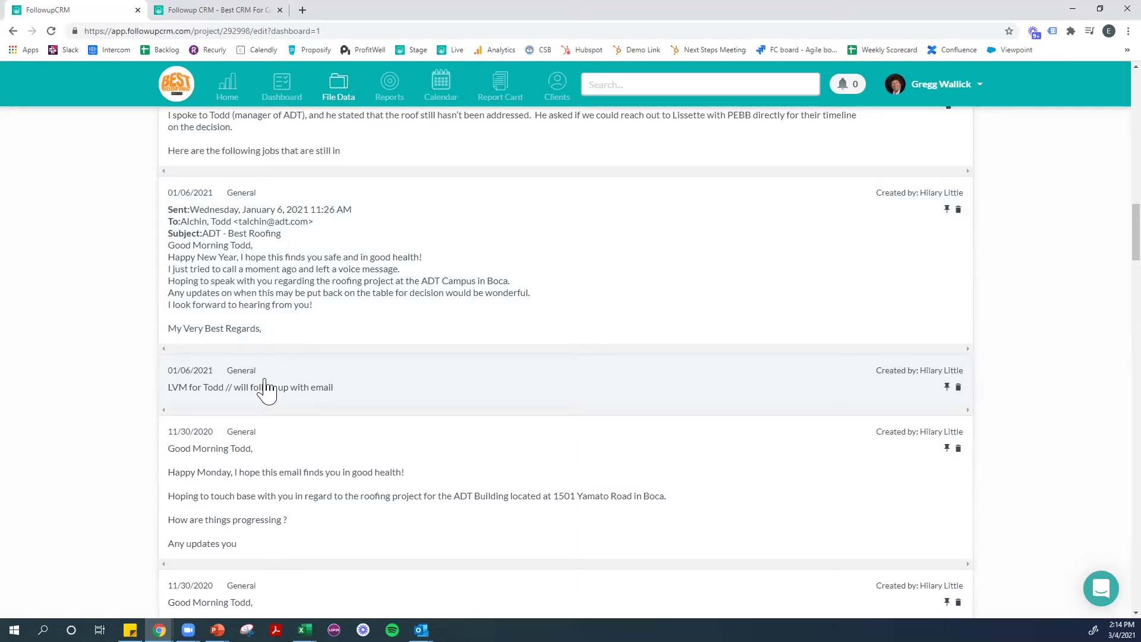
scroll(265, 391, "up", 8)
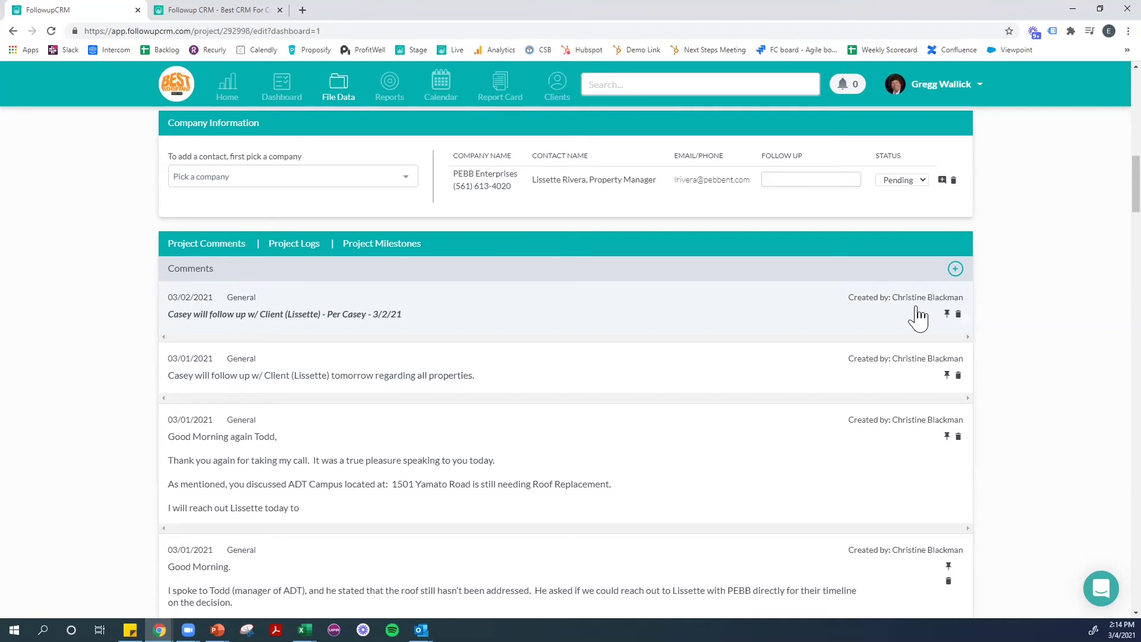
left_click(955, 269)
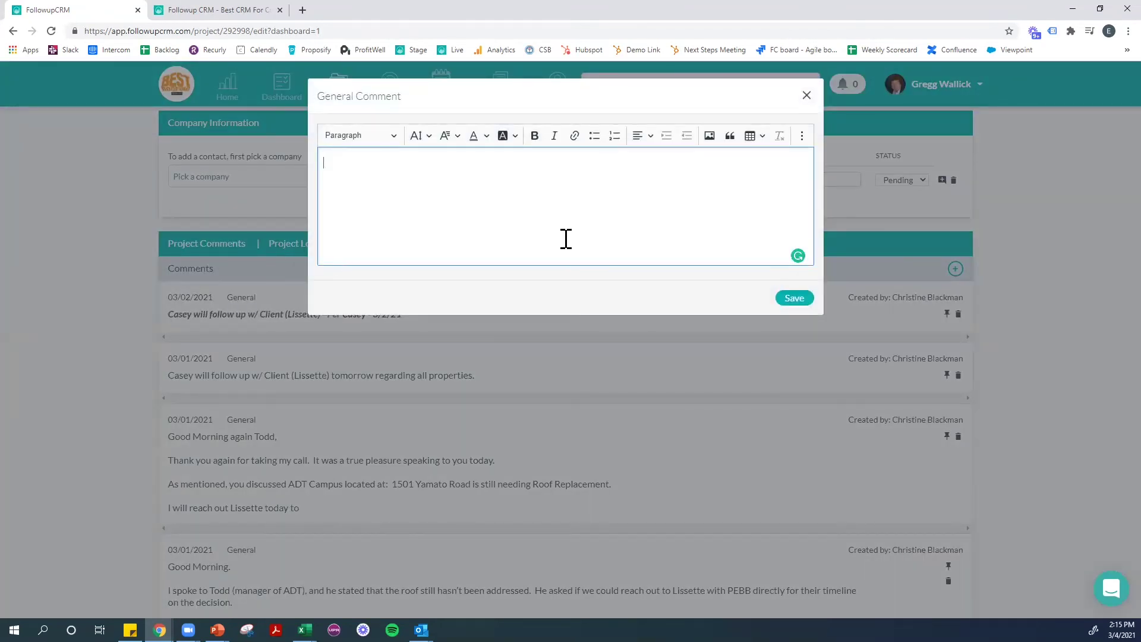
left_click(807, 96)
View the available Sales Status options for the ADT Campus project without changing the status
scroll(642, 353, "up", 10)
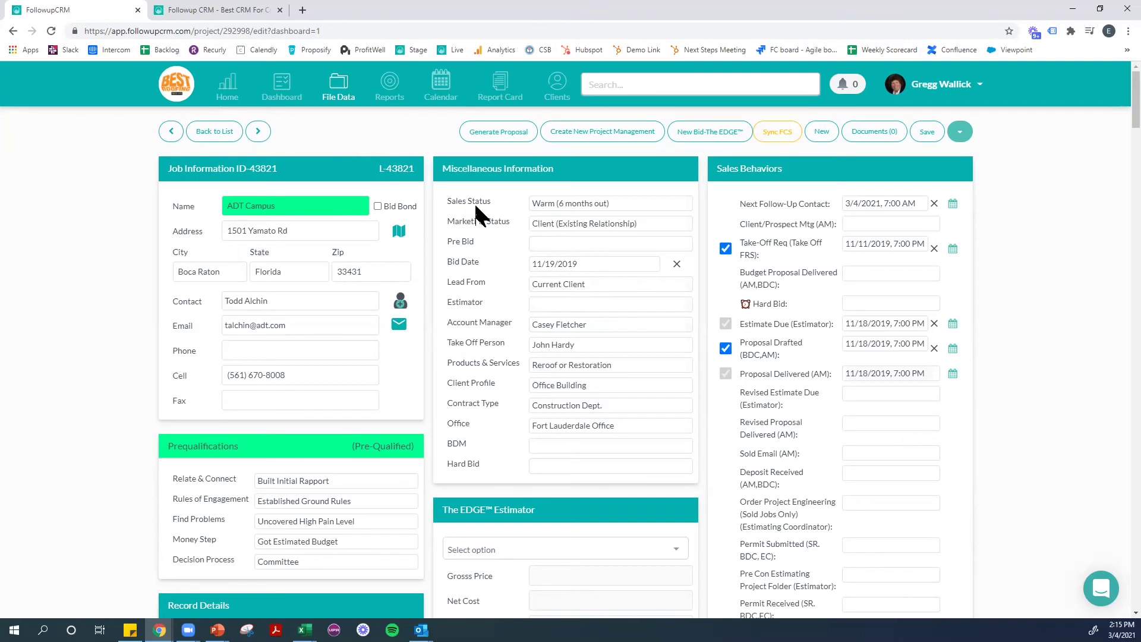
left_click(599, 202)
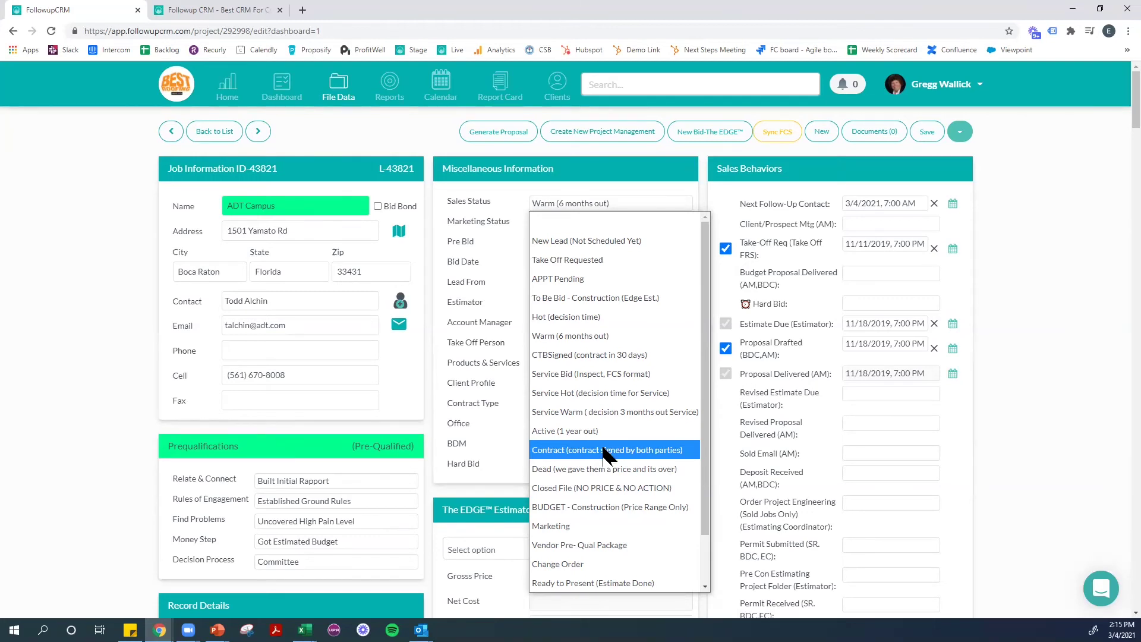
left_click(490, 386)
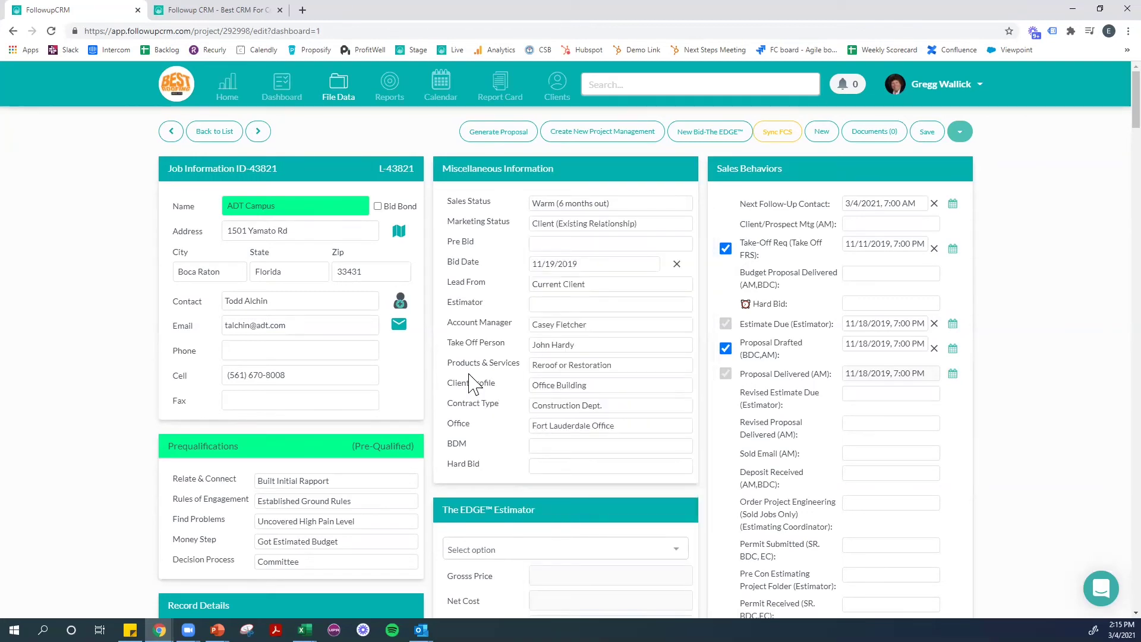
View the document folders of the ADT Campus project and return to the project file
left_click(889, 146)
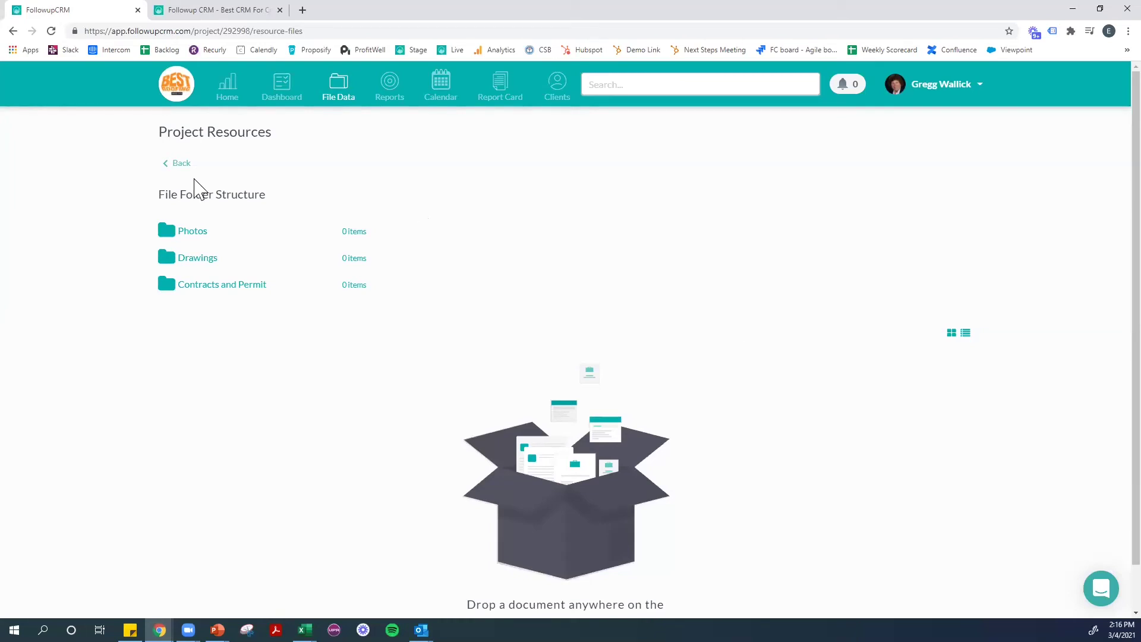
left_click(187, 164)
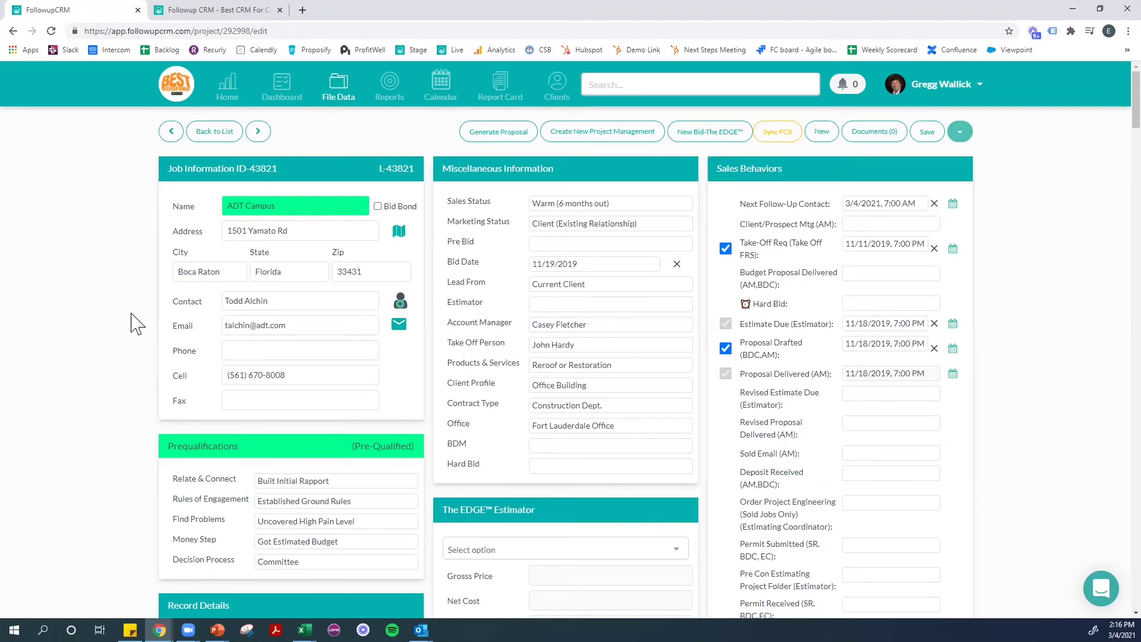
Show the saved Estimating calendar view for March 2021 and look through its scheduled events
left_click(441, 98)
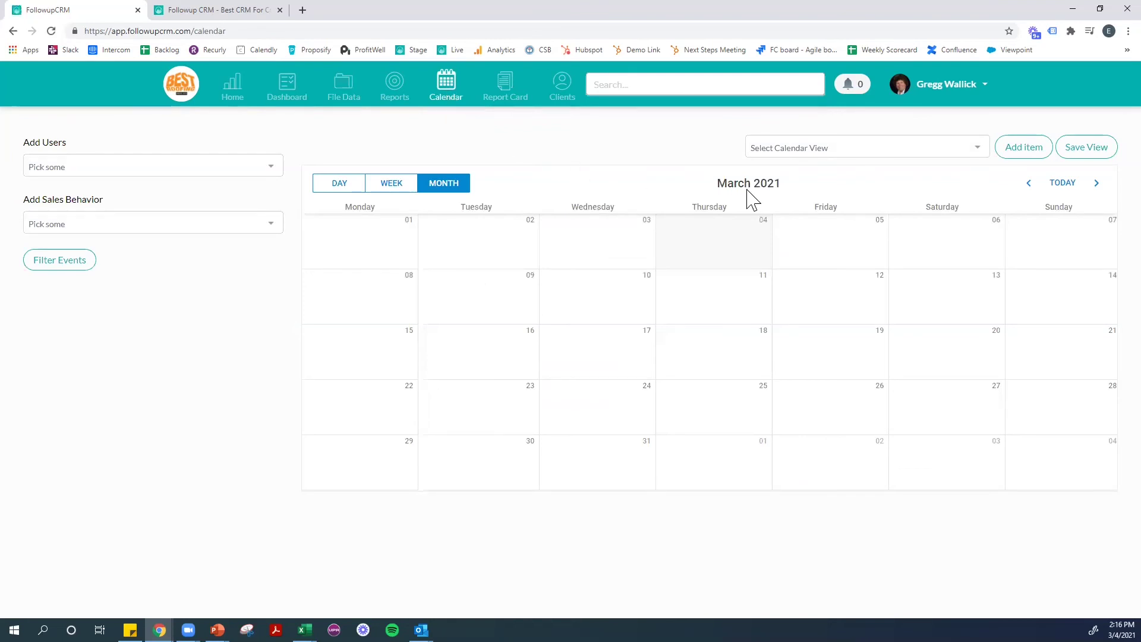
left_click(826, 148)
left_click(803, 219)
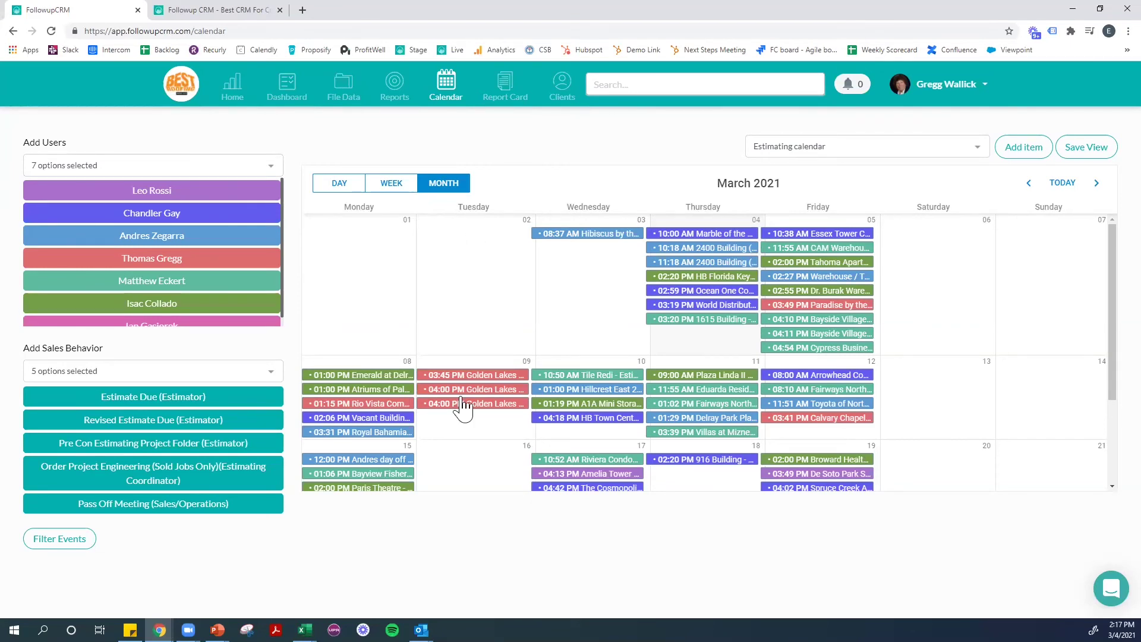
scroll(676, 356, "down", 2)
scroll(677, 356, "up", 2)
Open the reports area and look over the available reports and exports, pointing out Captured Contracts
left_click(398, 99)
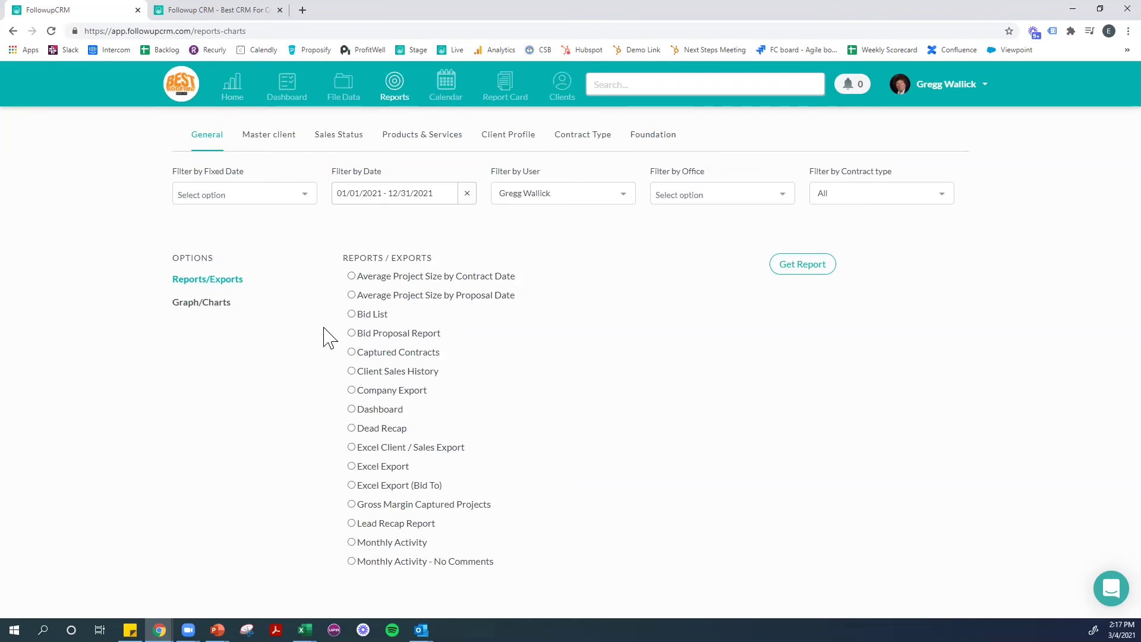
left_click_drag(364, 353, 452, 348)
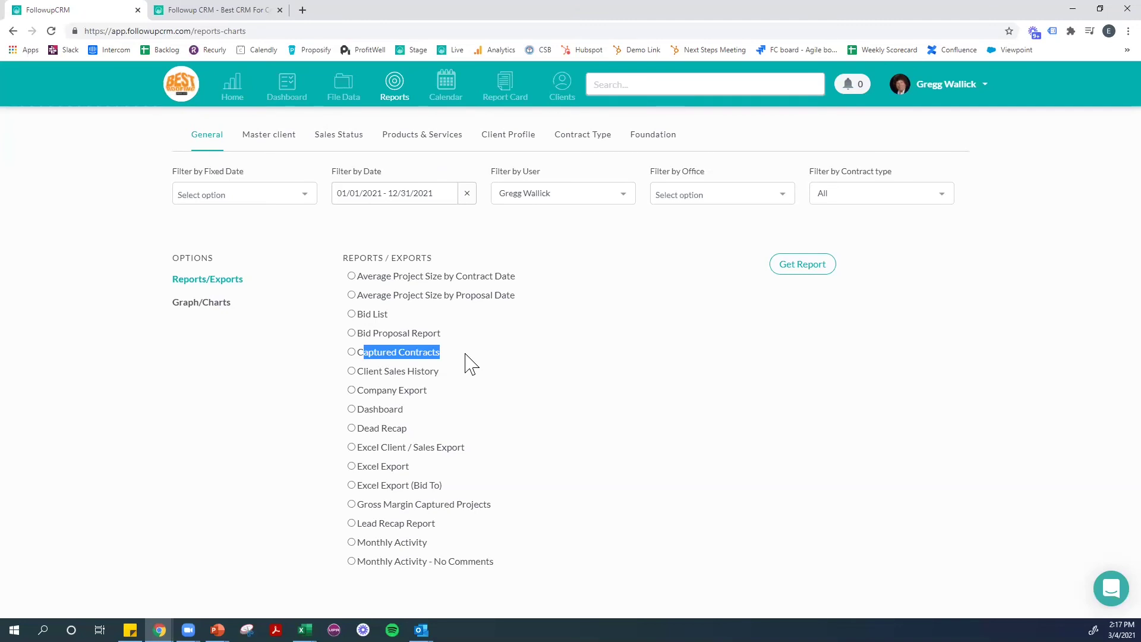
left_click(469, 362)
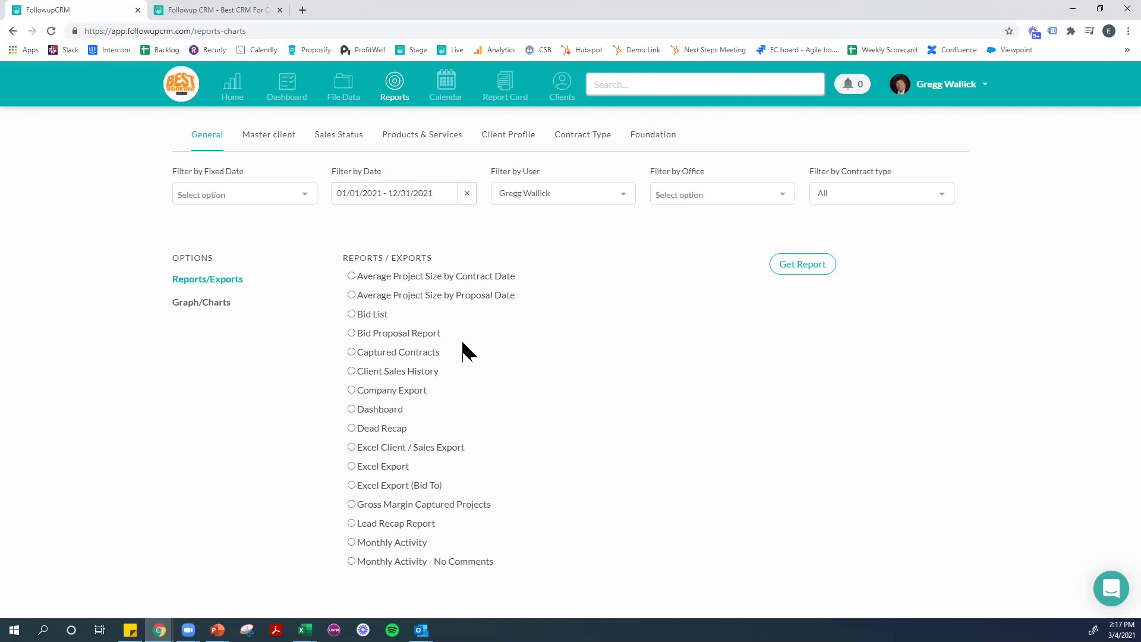
Choose the Monthly Proposals Delivered Bar Chart among the graphs and set the date filter's start to 01/01/2017
left_click(208, 301)
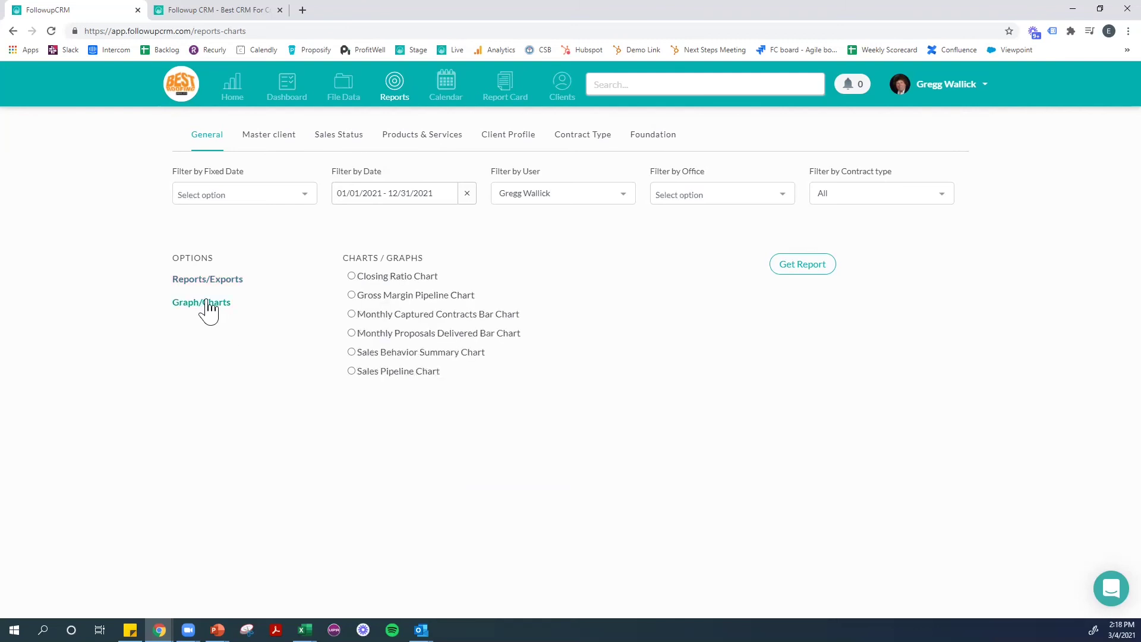
left_click(351, 332)
left_click(393, 194)
left_click(411, 229)
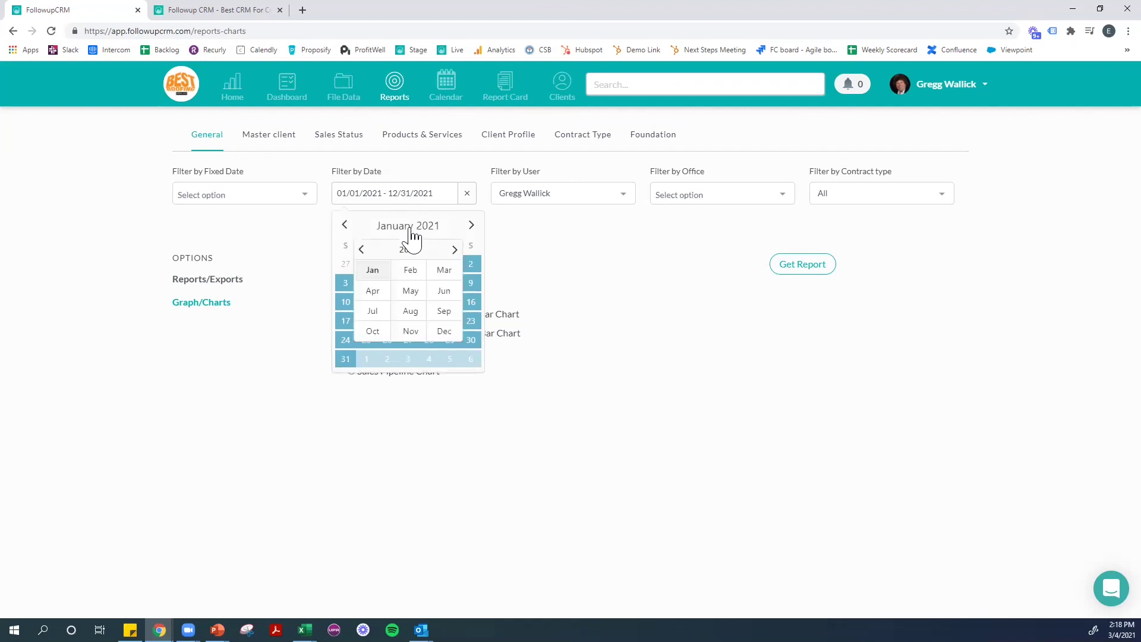
left_click(409, 248)
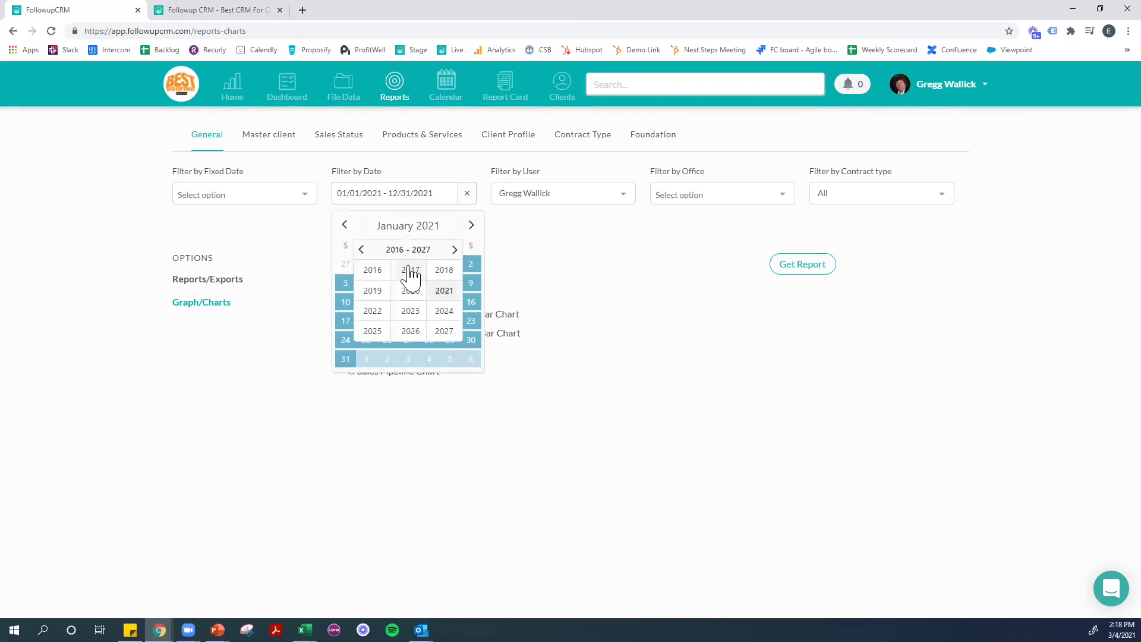
left_click(410, 270)
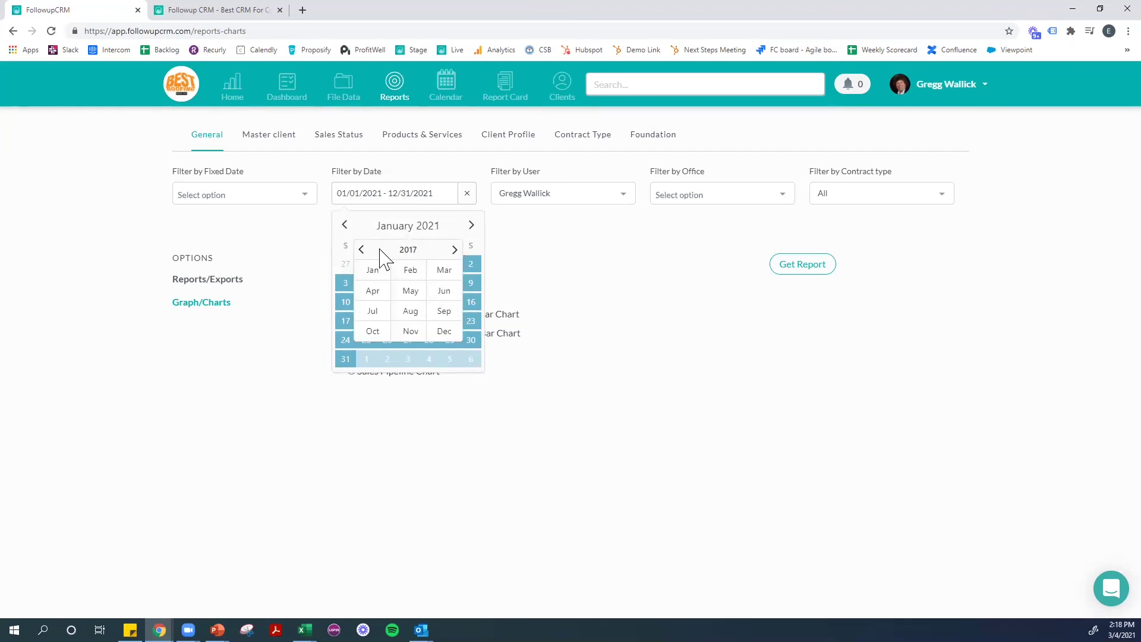
left_click(379, 271)
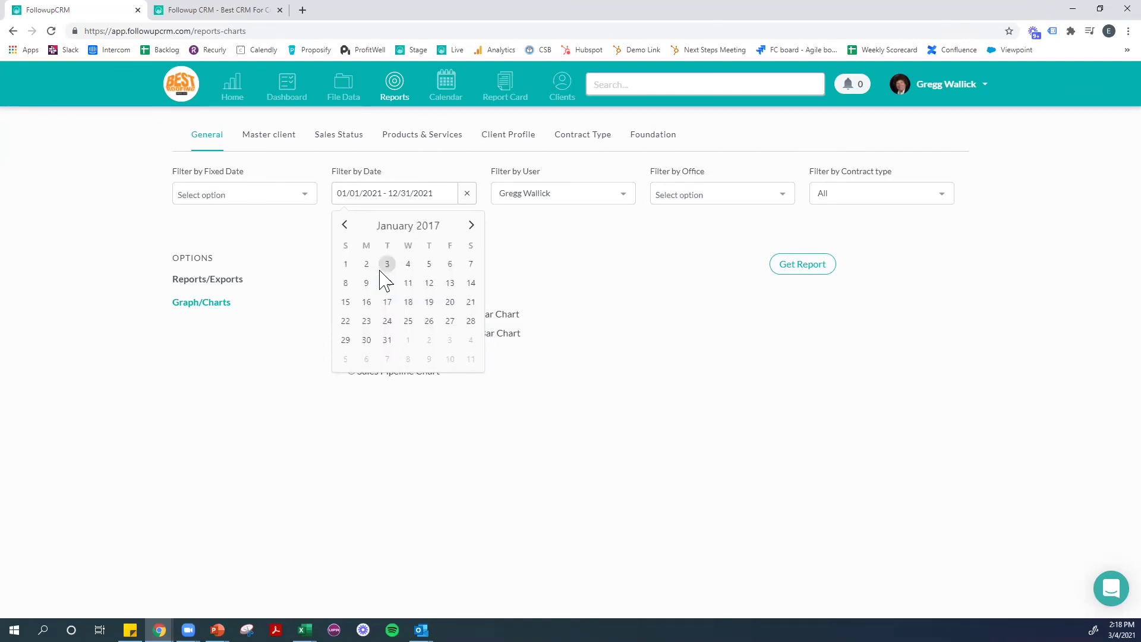
left_click(343, 265)
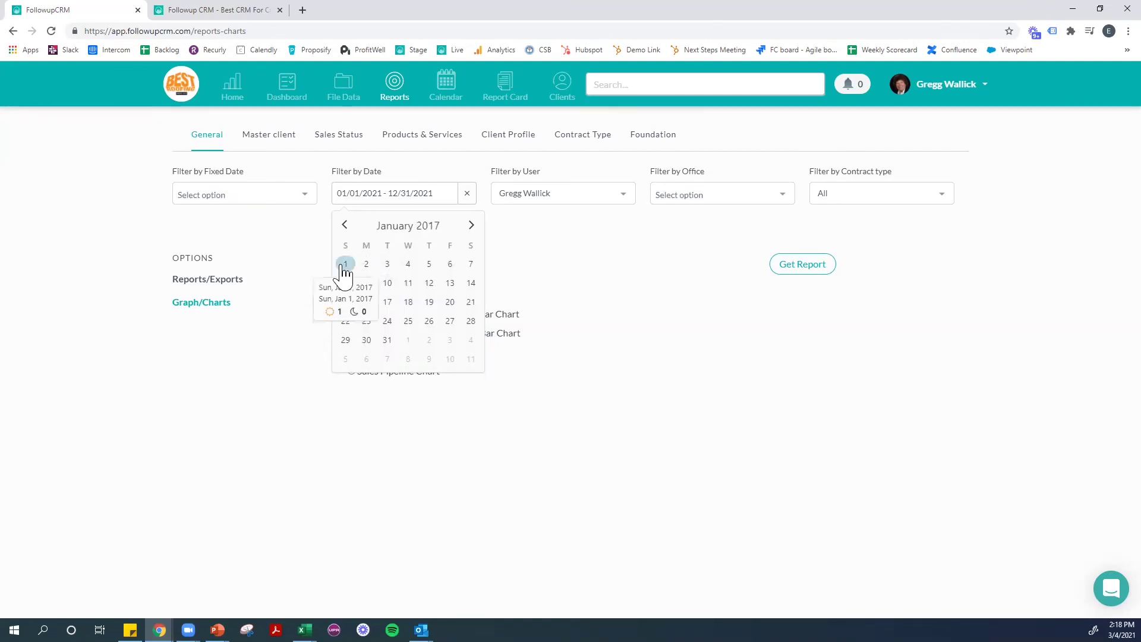
Set the end of the report's date filter to 03/01/2021
left_click(394, 234)
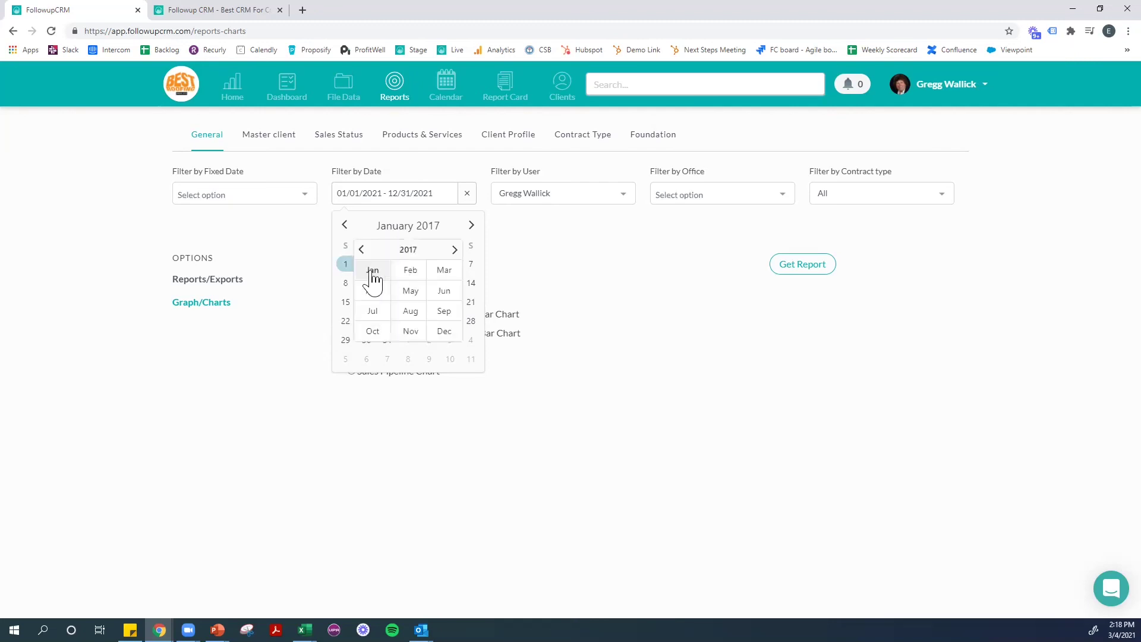
left_click(404, 250)
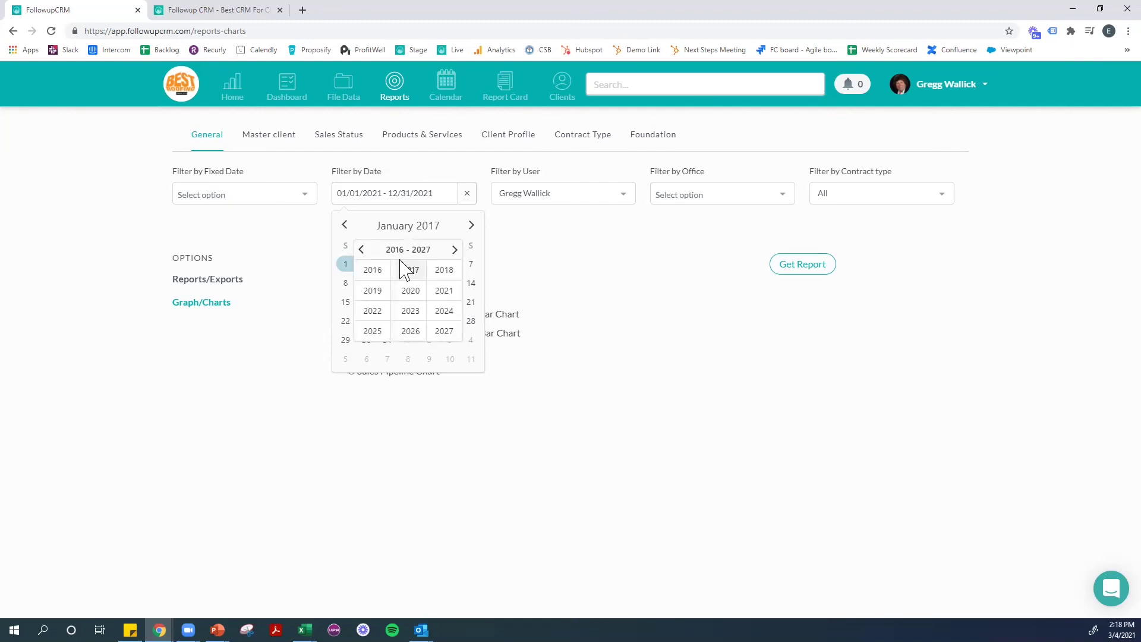
left_click(444, 290)
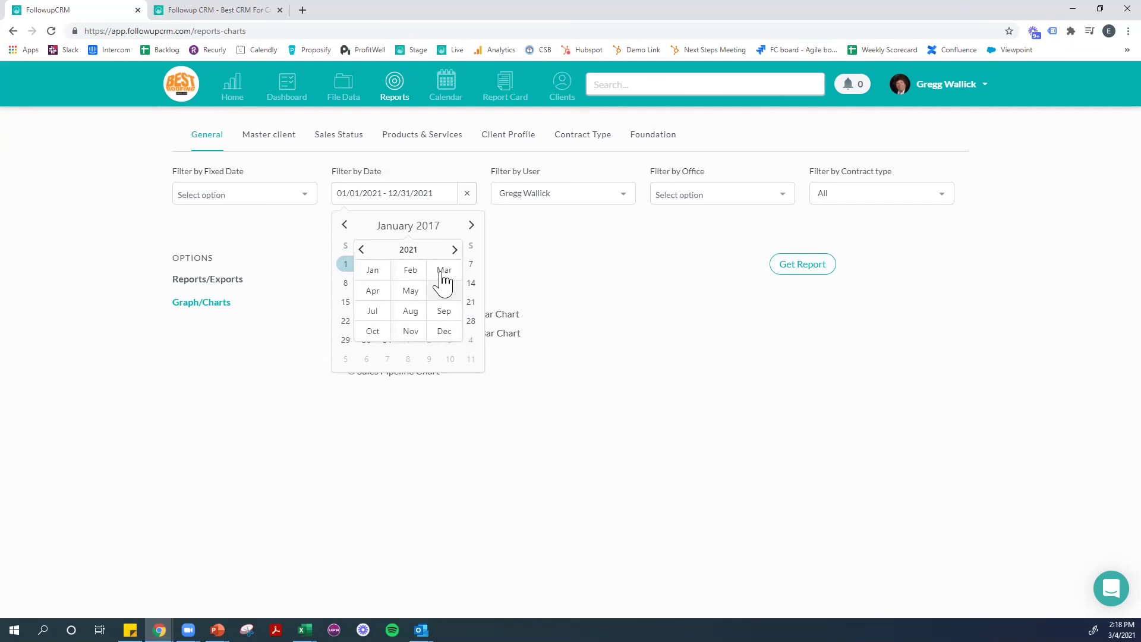
left_click(443, 272)
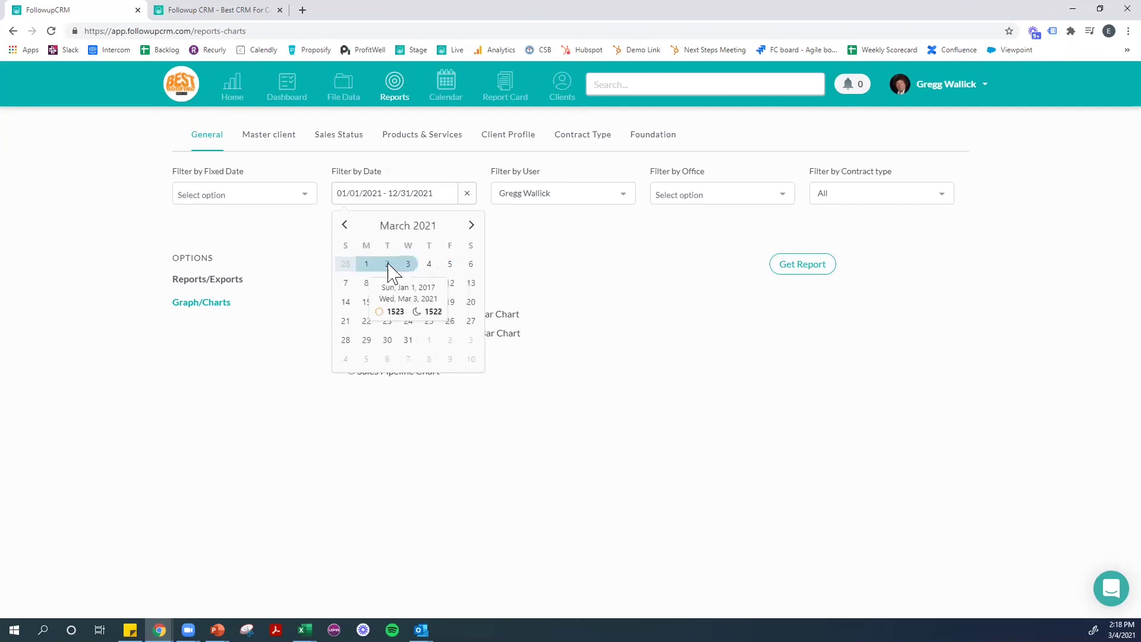
left_click(368, 264)
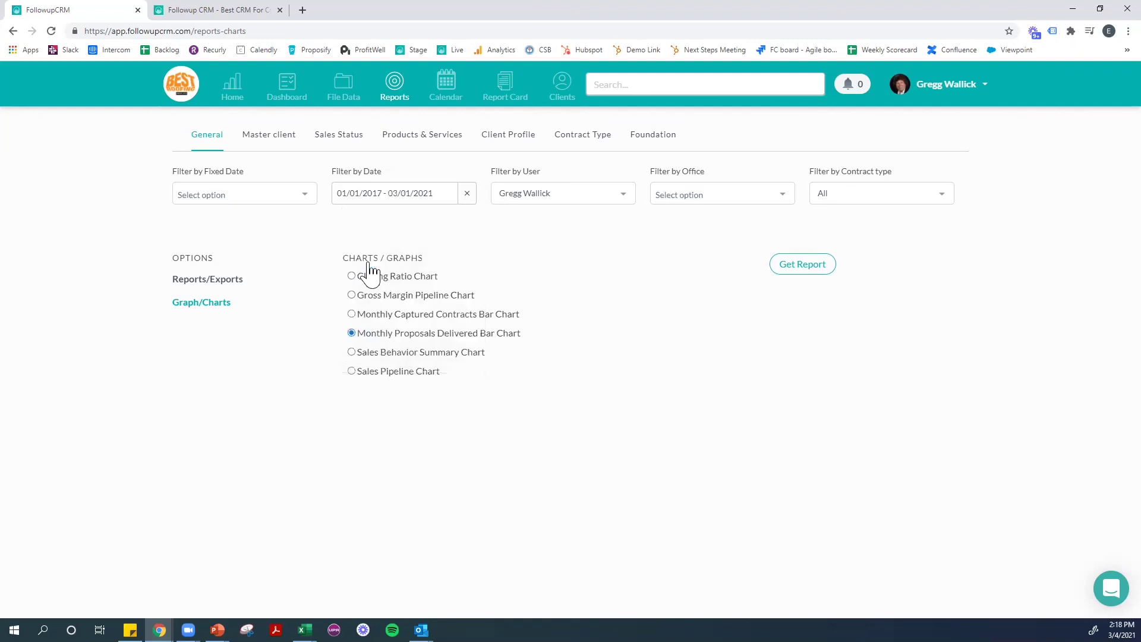
Set the user filter to Company and generate the Monthly Proposals Delivered Bar Chart
left_click(555, 196)
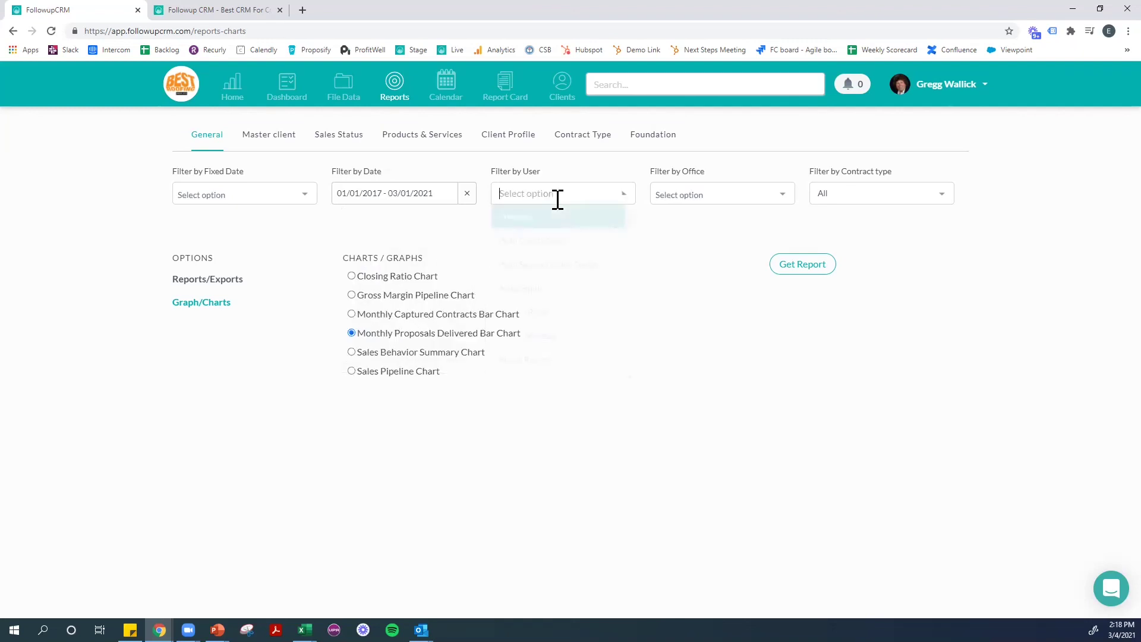
left_click(542, 217)
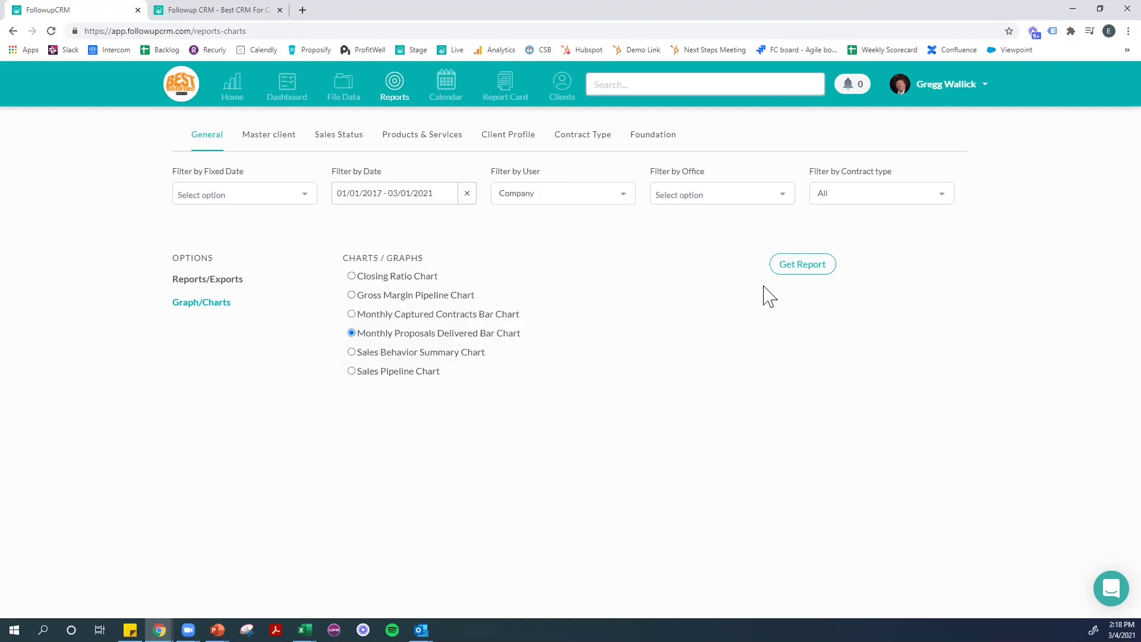
left_click(798, 267)
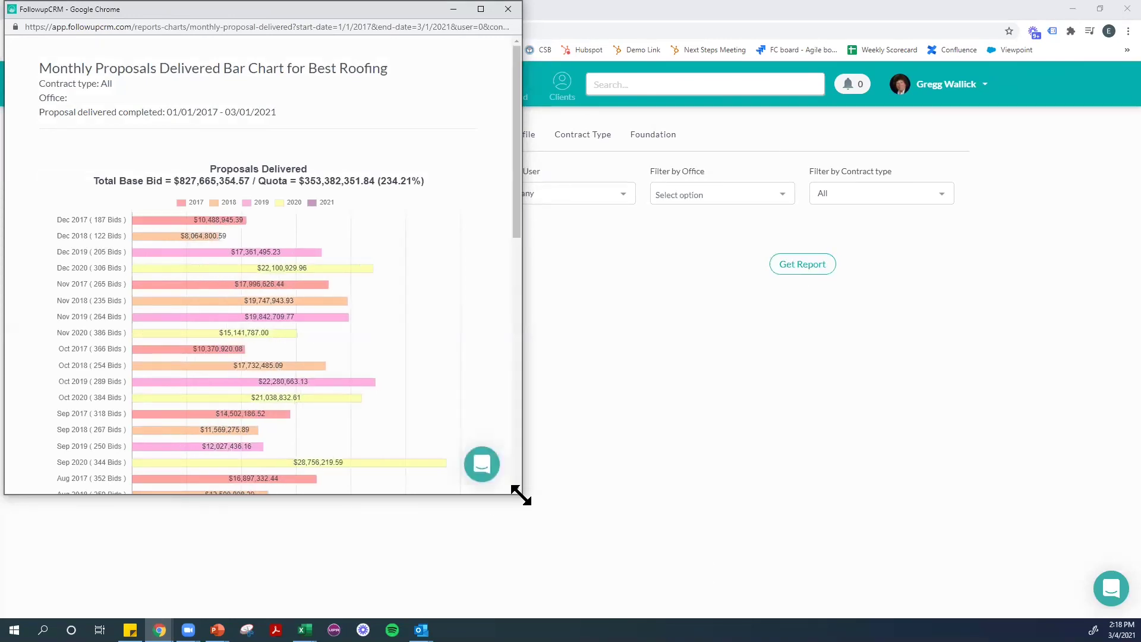
Enlarge the report window, review the monthly proposals delivered by year, and close the report
left_click_drag(521, 495, 741, 575)
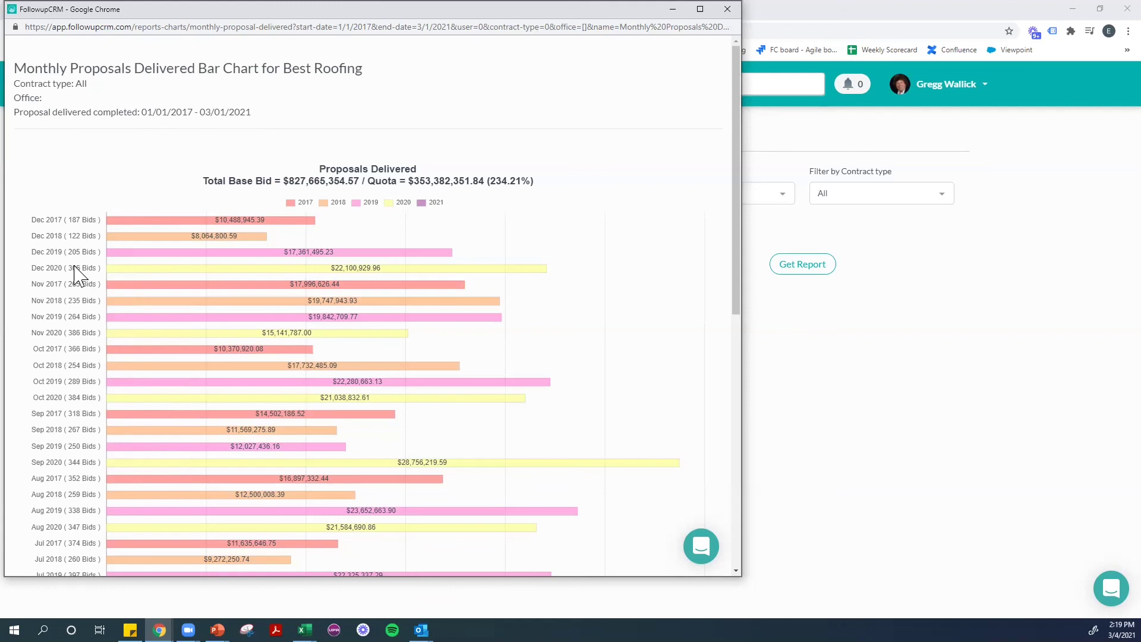
scroll(80, 276, "down", 1)
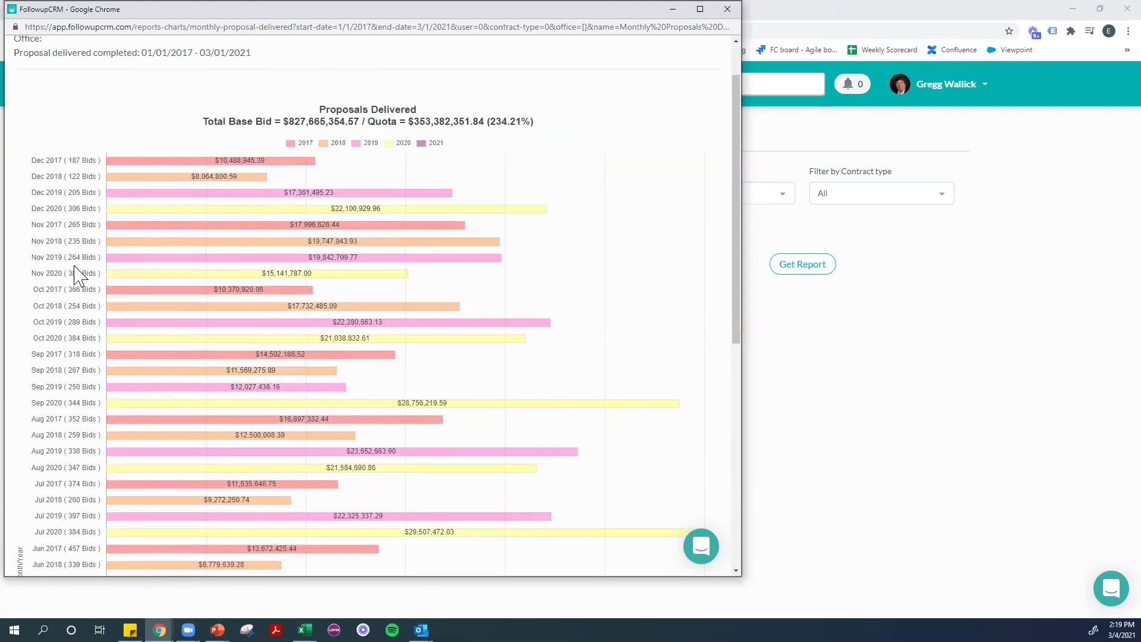
scroll(80, 276, "up", 1)
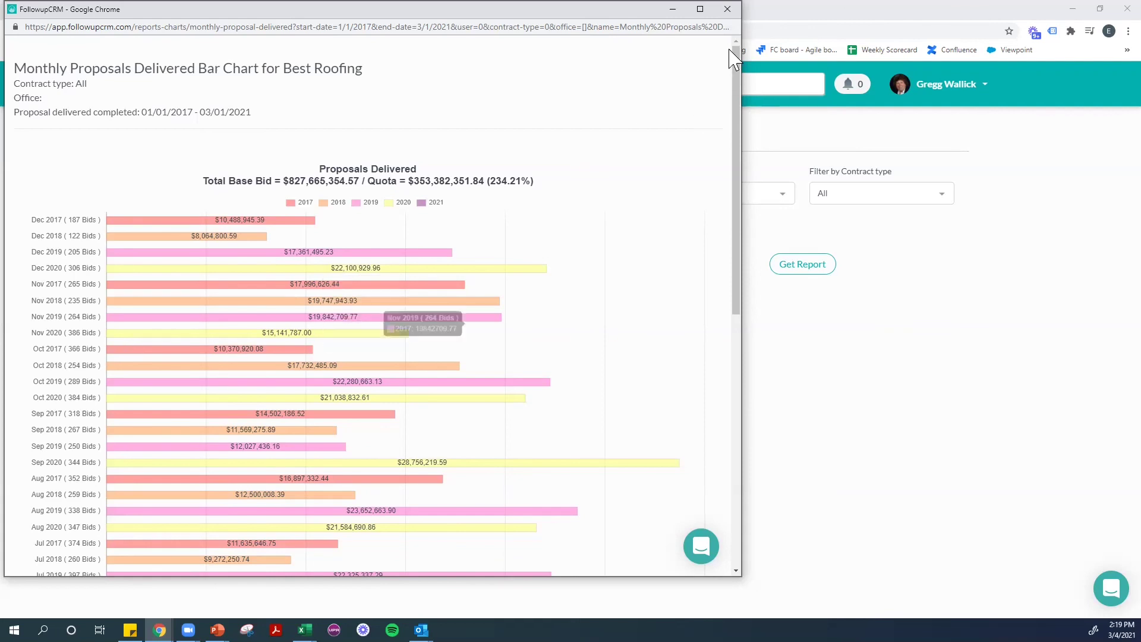
left_click(736, 10)
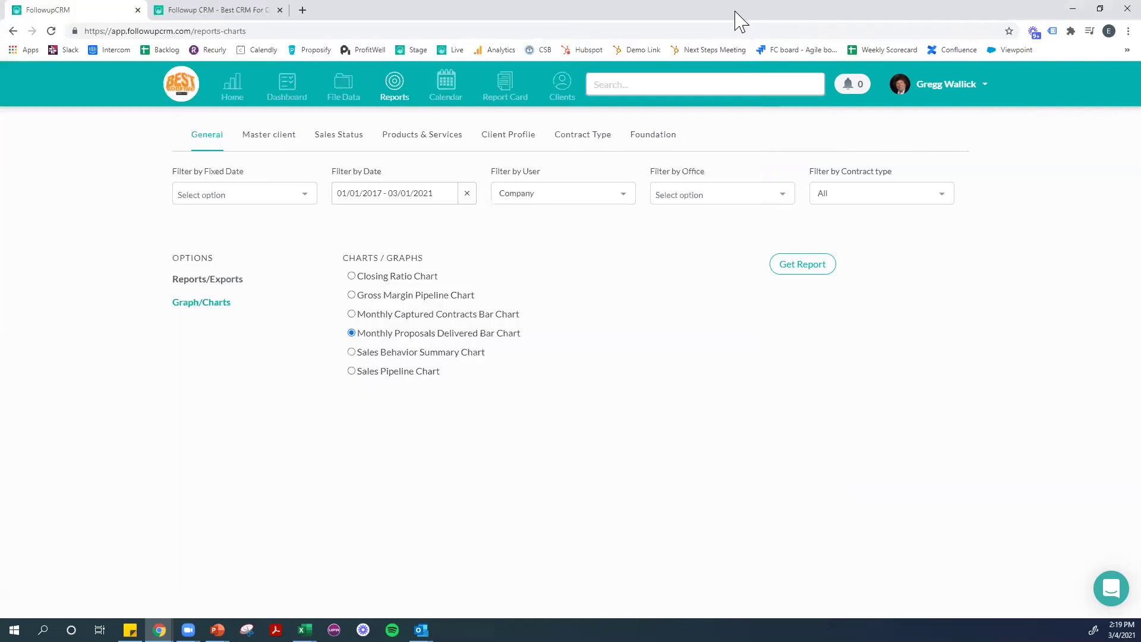
Return to the CRM's home page
left_click(229, 97)
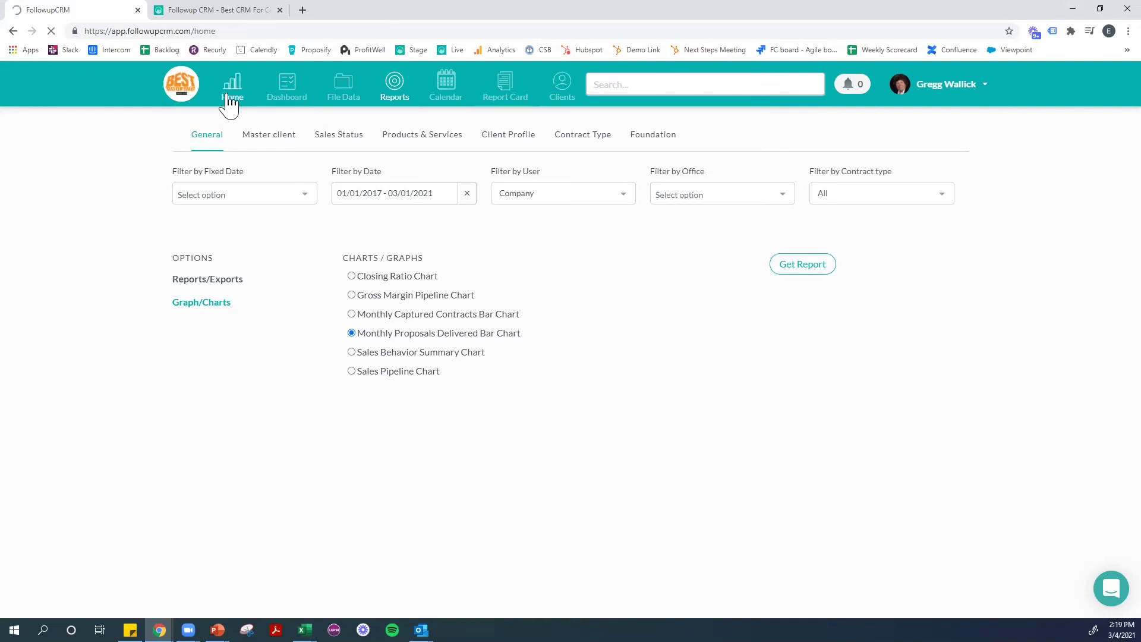